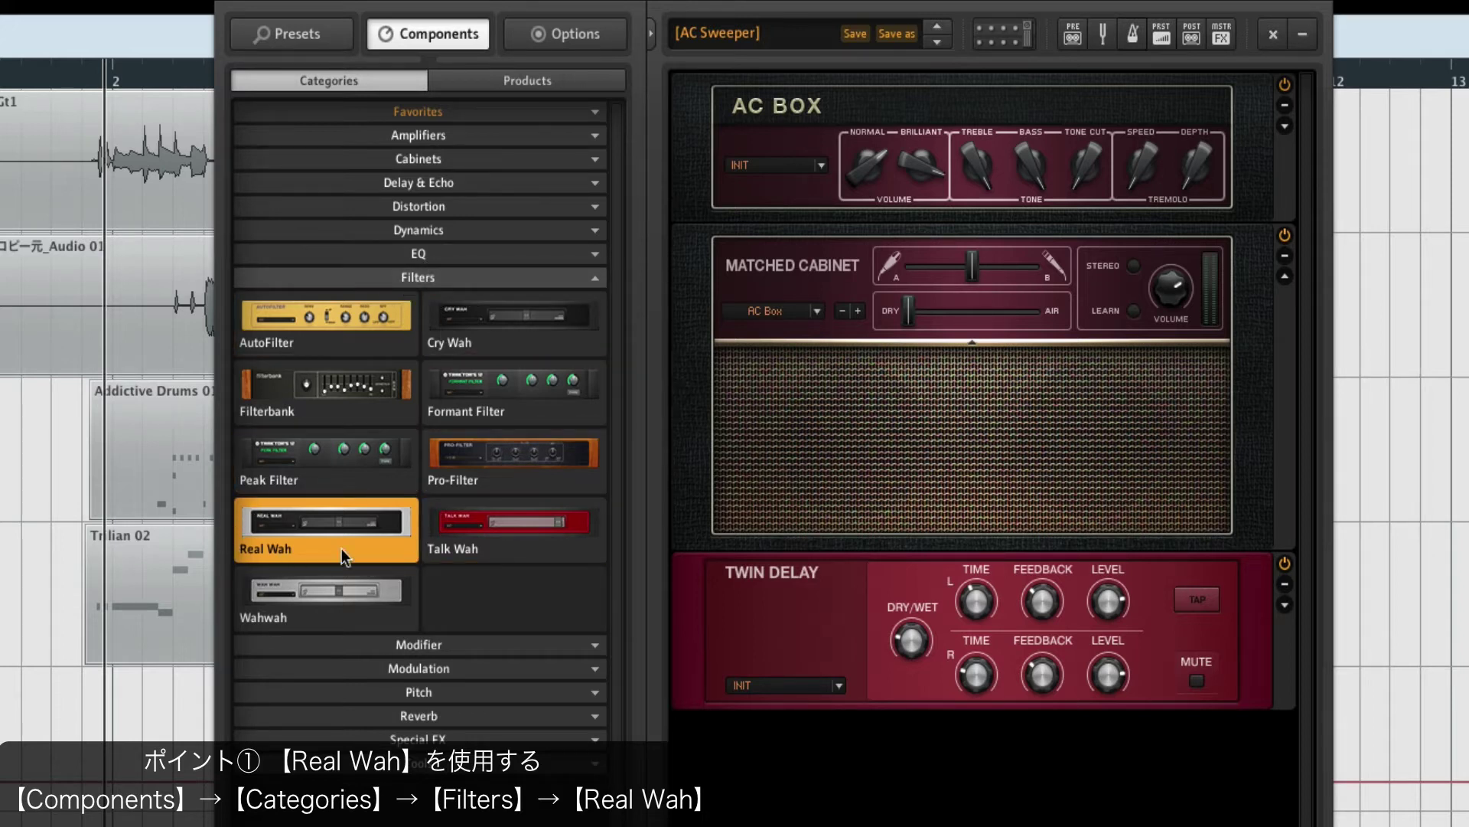
Insert the Real Wah between the Matched Cabinet and Twin Delay, and audition it by sweeping its pedal during playback.
drag(295, 535, 755, 553)
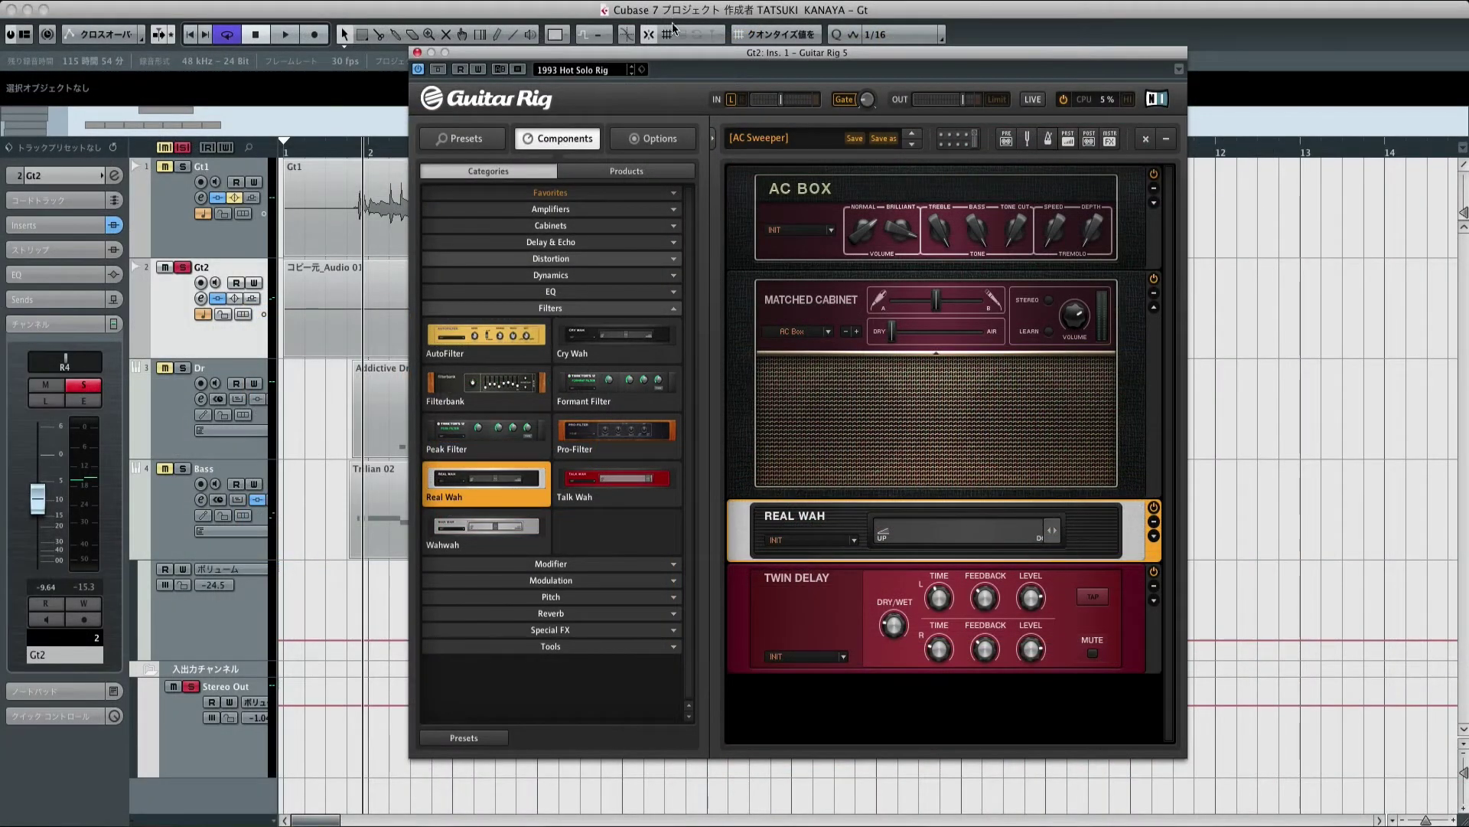
drag(670, 53, 860, 9)
key(space)
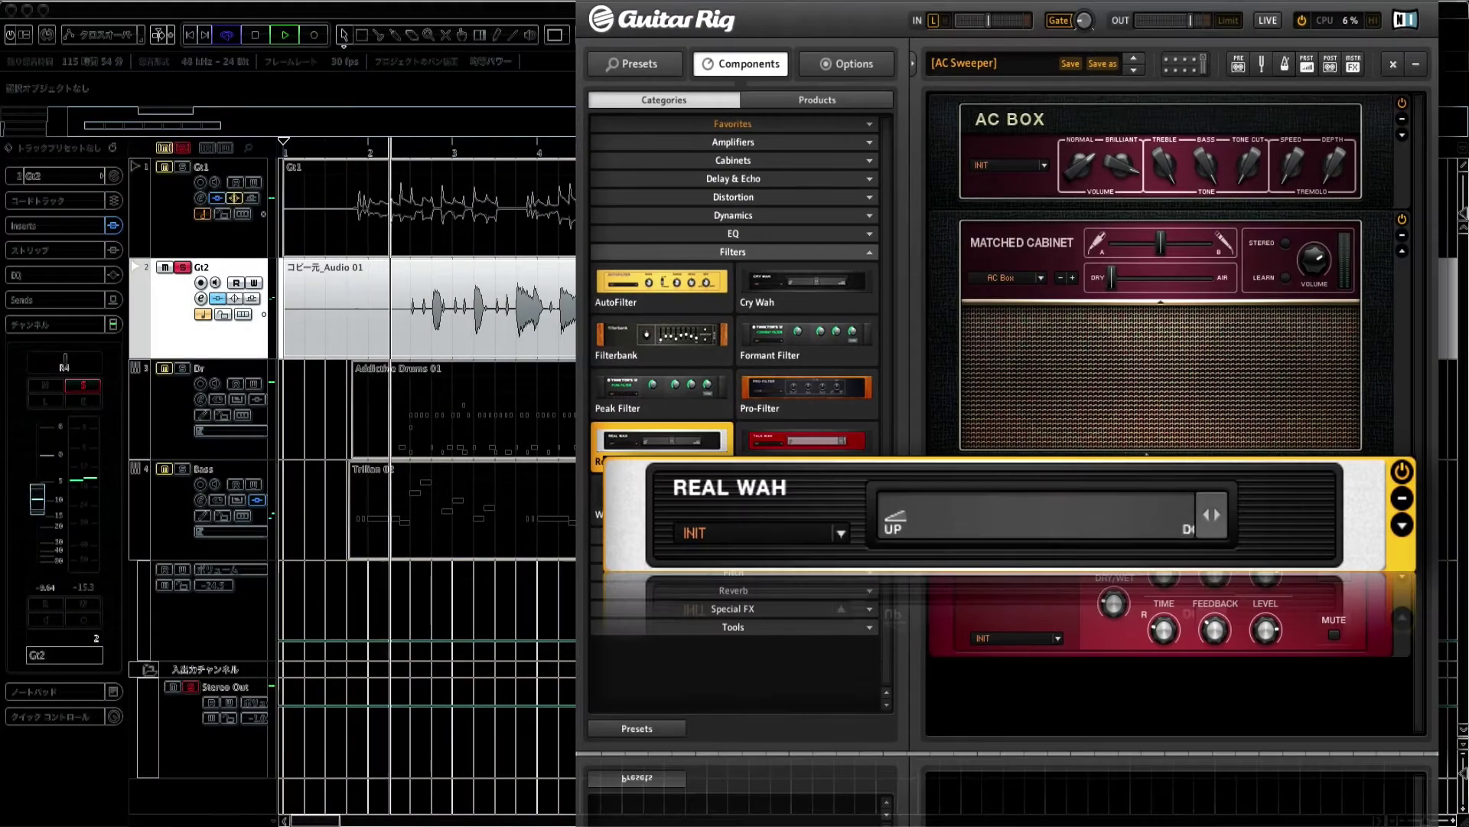
mouse_move(1170, 515)
mouse_down()
mouse_move(1187, 513)
mouse_move(994, 513)
mouse_move(1199, 517)
mouse_up()
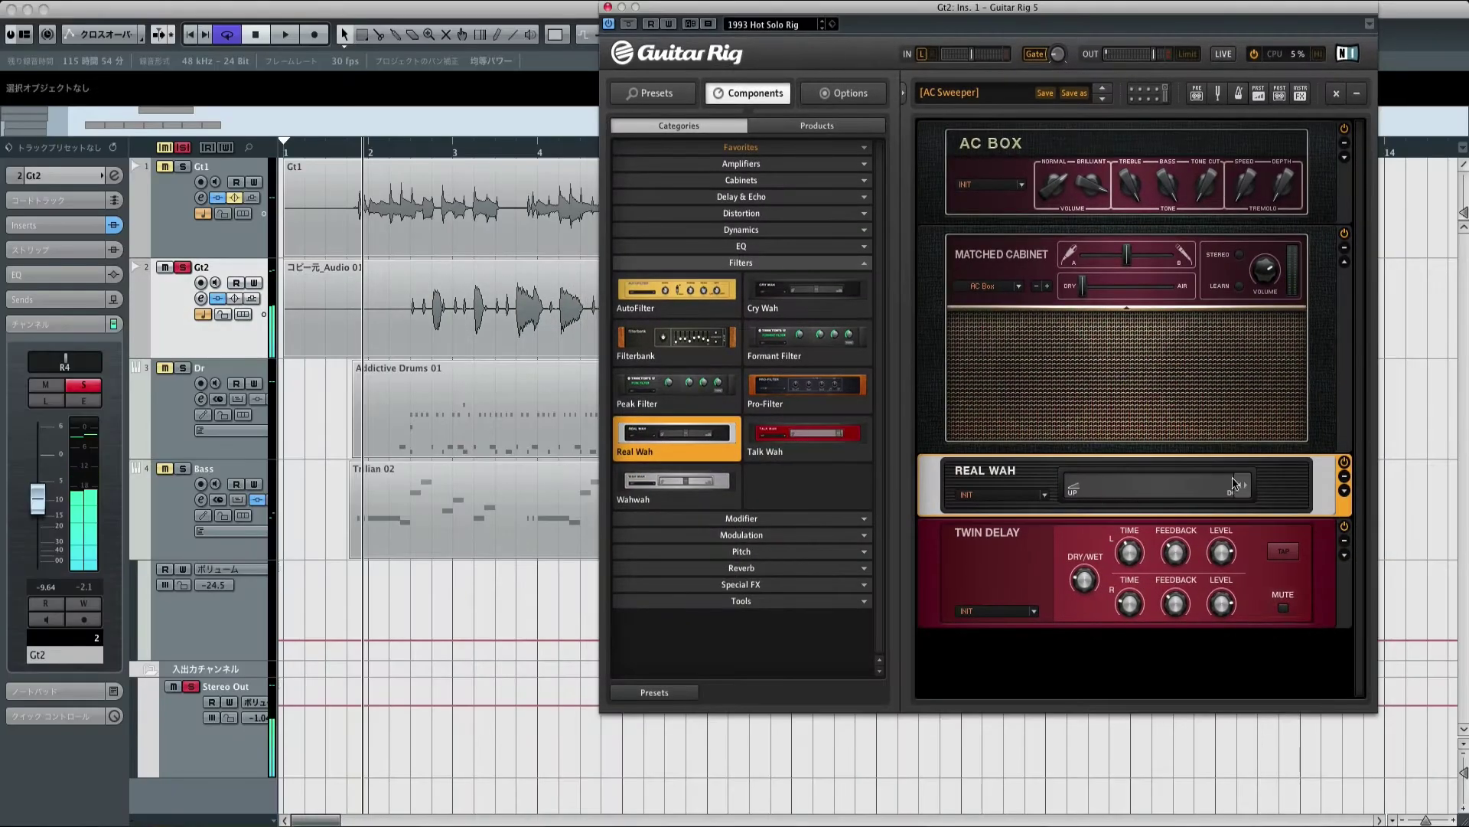
drag(1064, 490, 1243, 485)
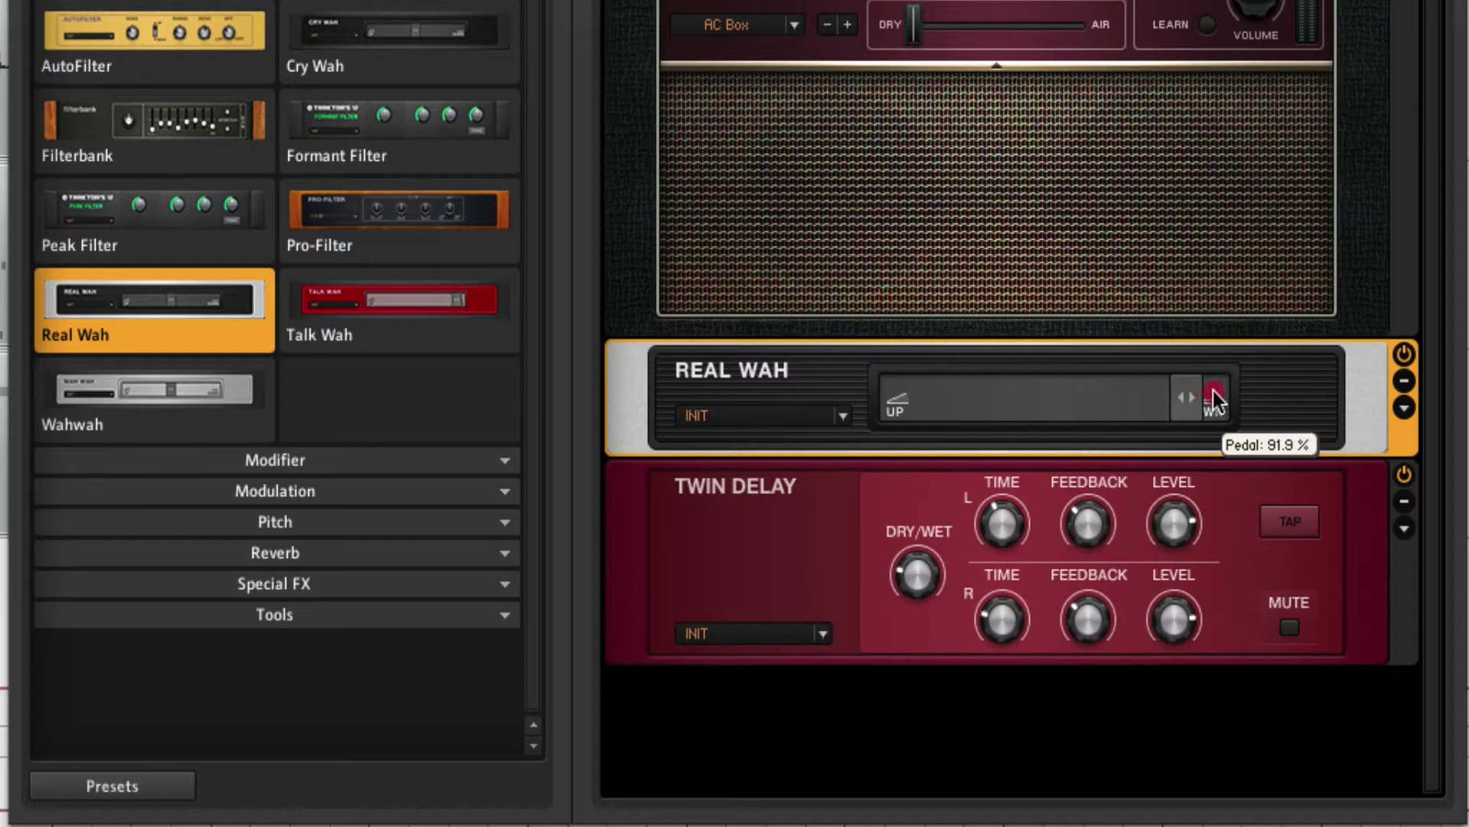
drag(1214, 398, 1228, 400)
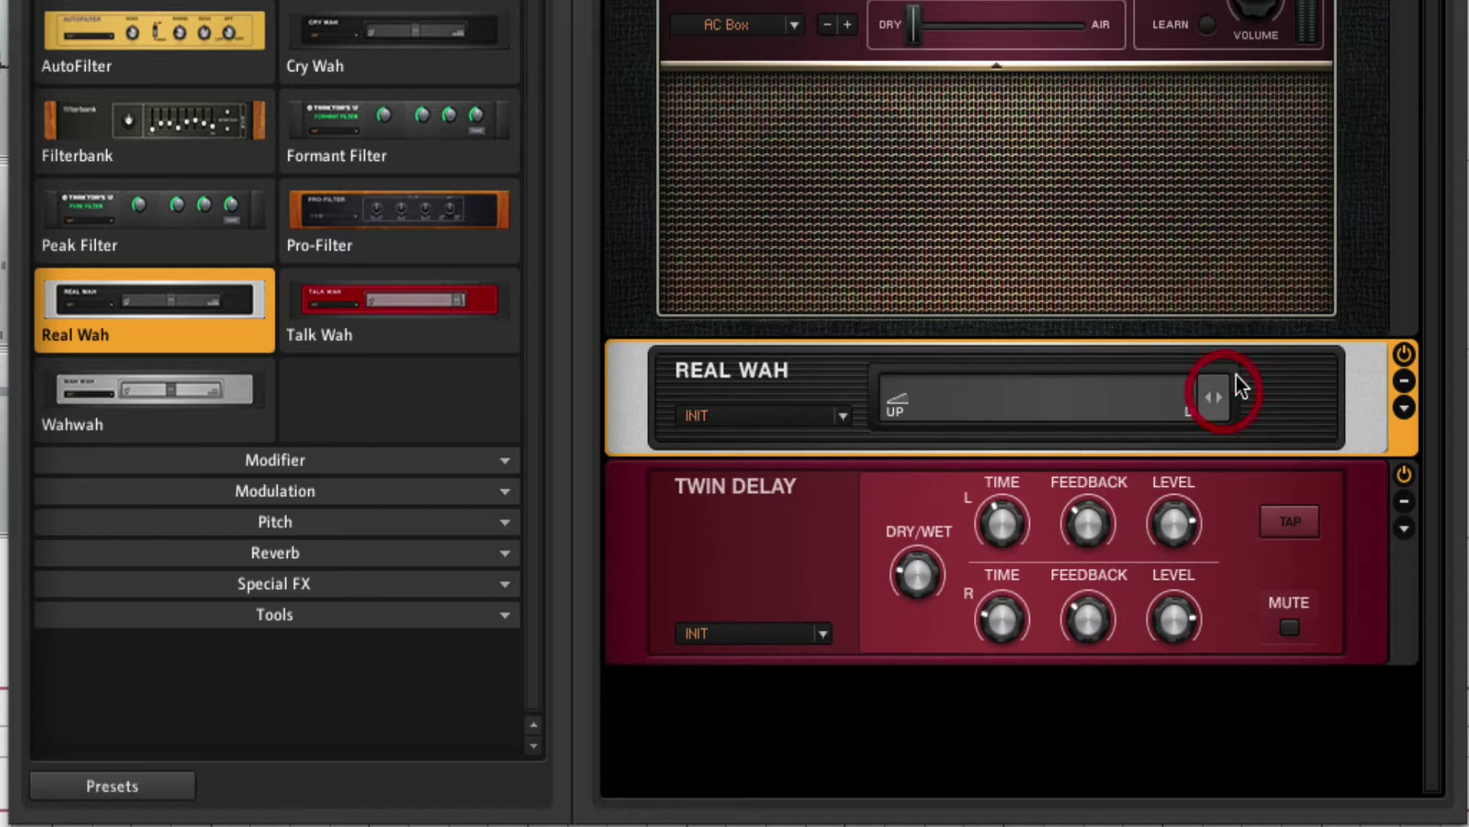
Check the Real Wah pedal's host automation ID and show an automation lane under the Gt2 track.
right_click(1209, 409)
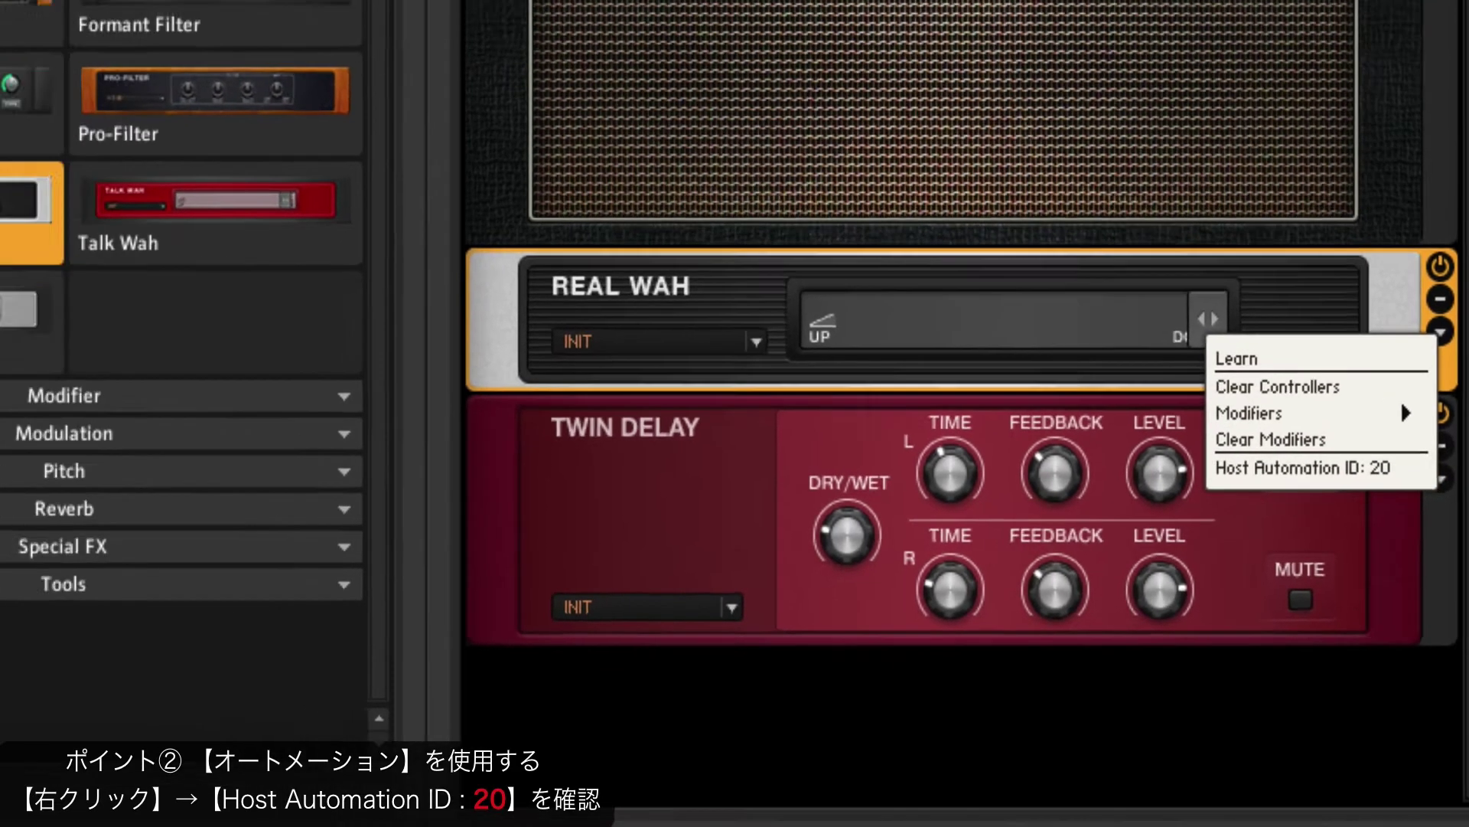
click(273, 141)
click(210, 214)
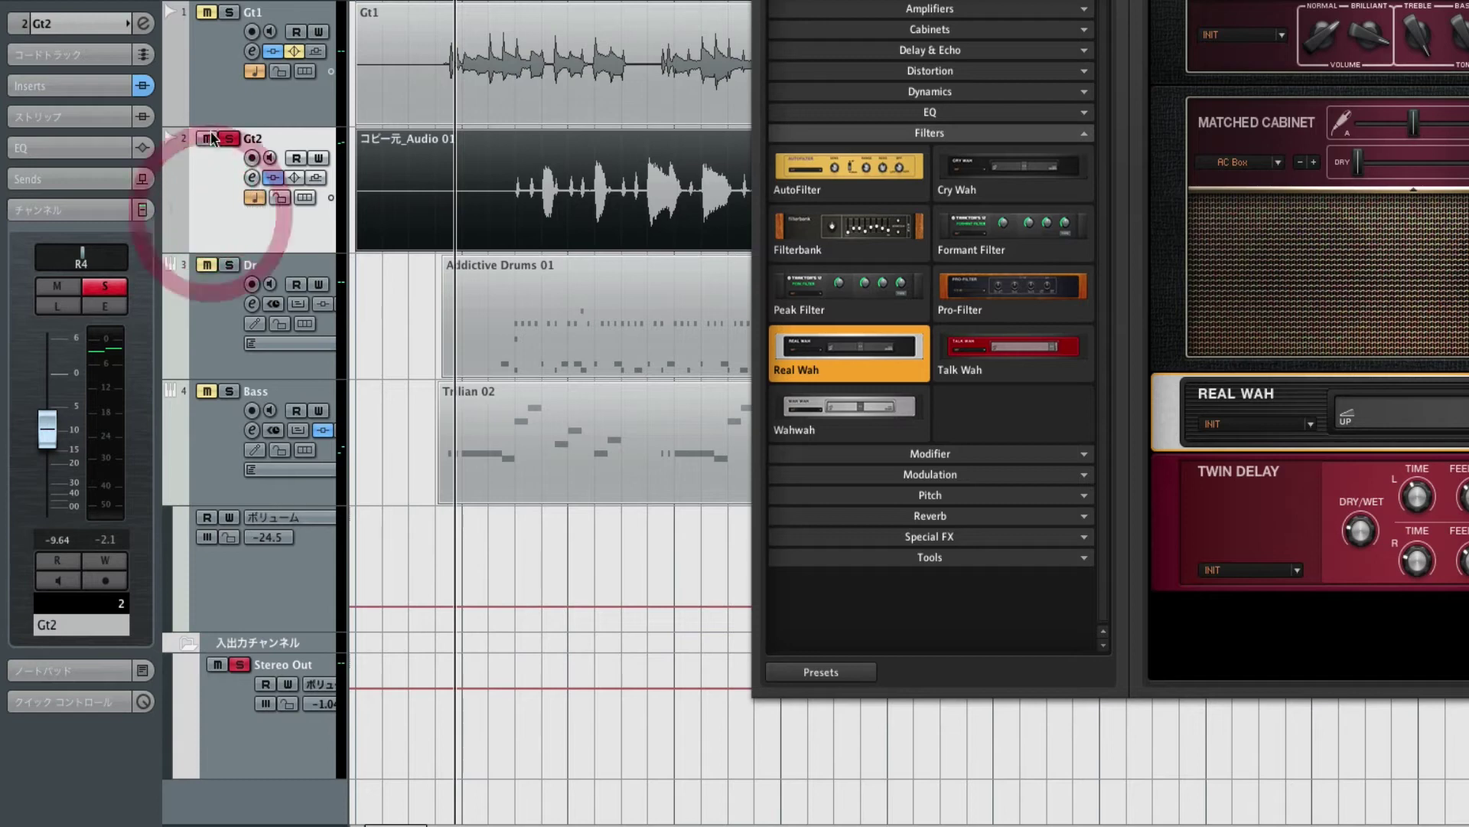
click(170, 240)
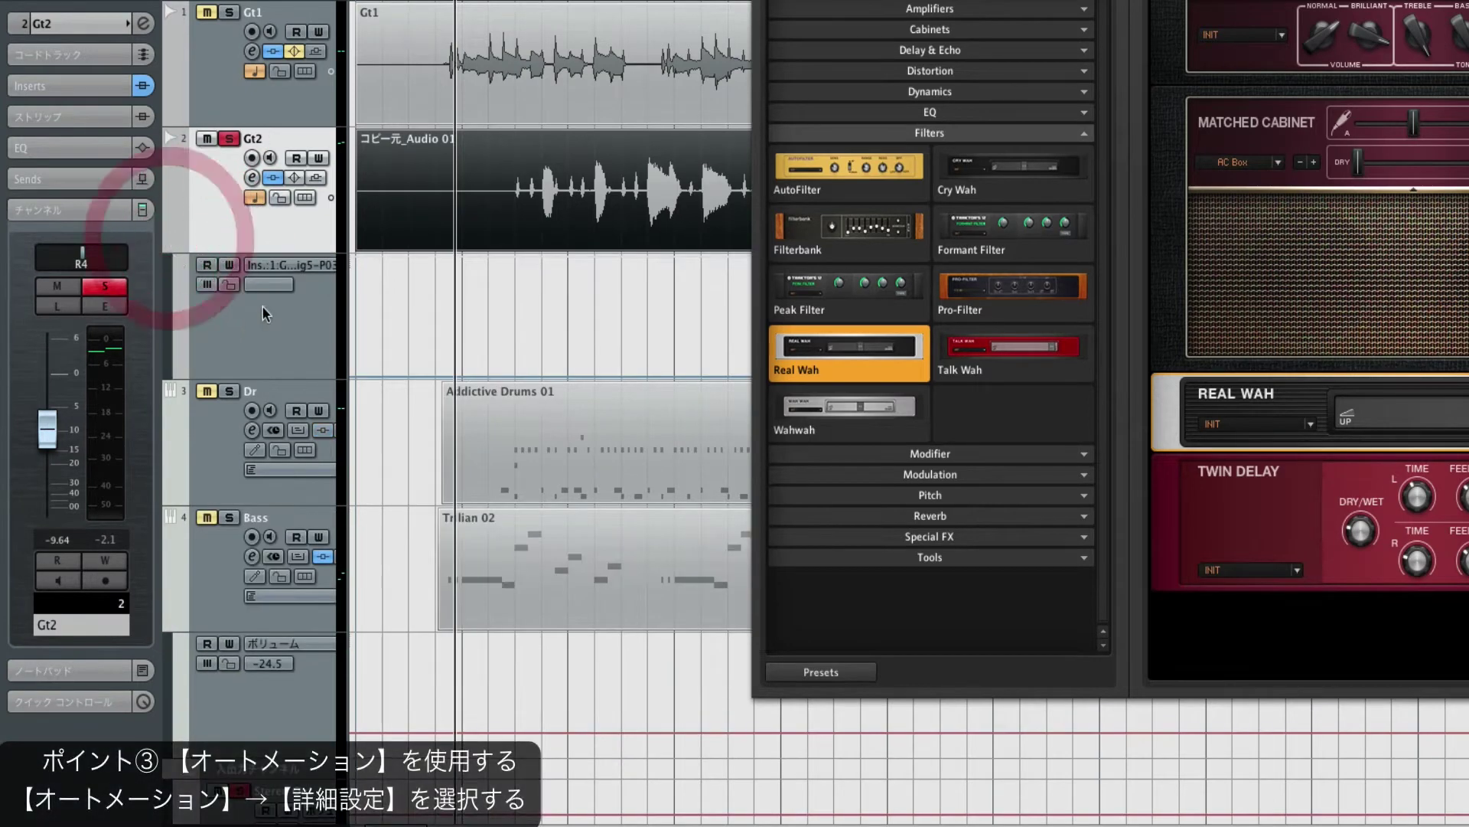
Assign Gt2's automation lane to the Real Wah Pedal parameter of Guitar Rig 5 in insert slot 1.
click(280, 265)
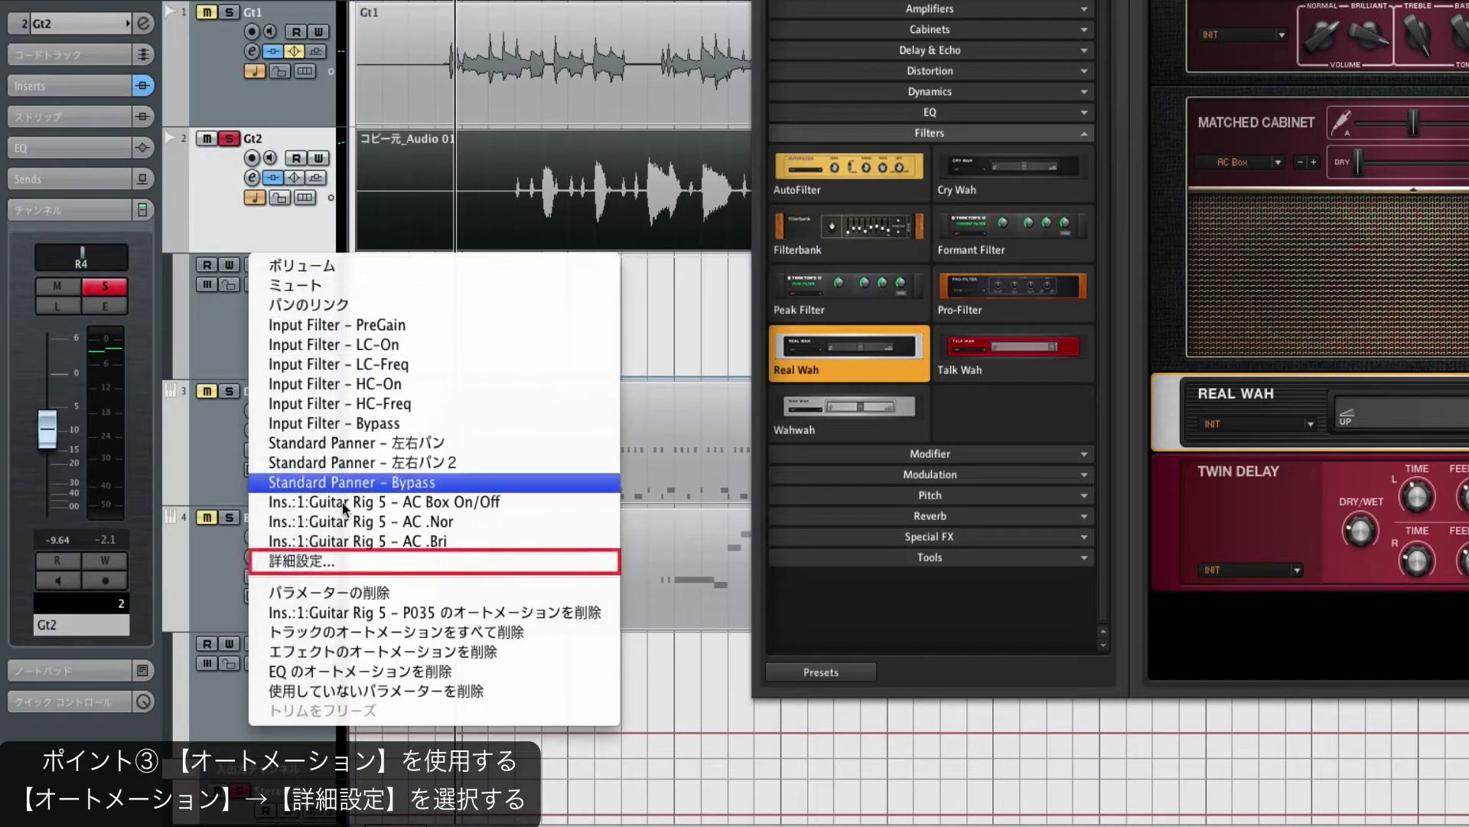
click(333, 562)
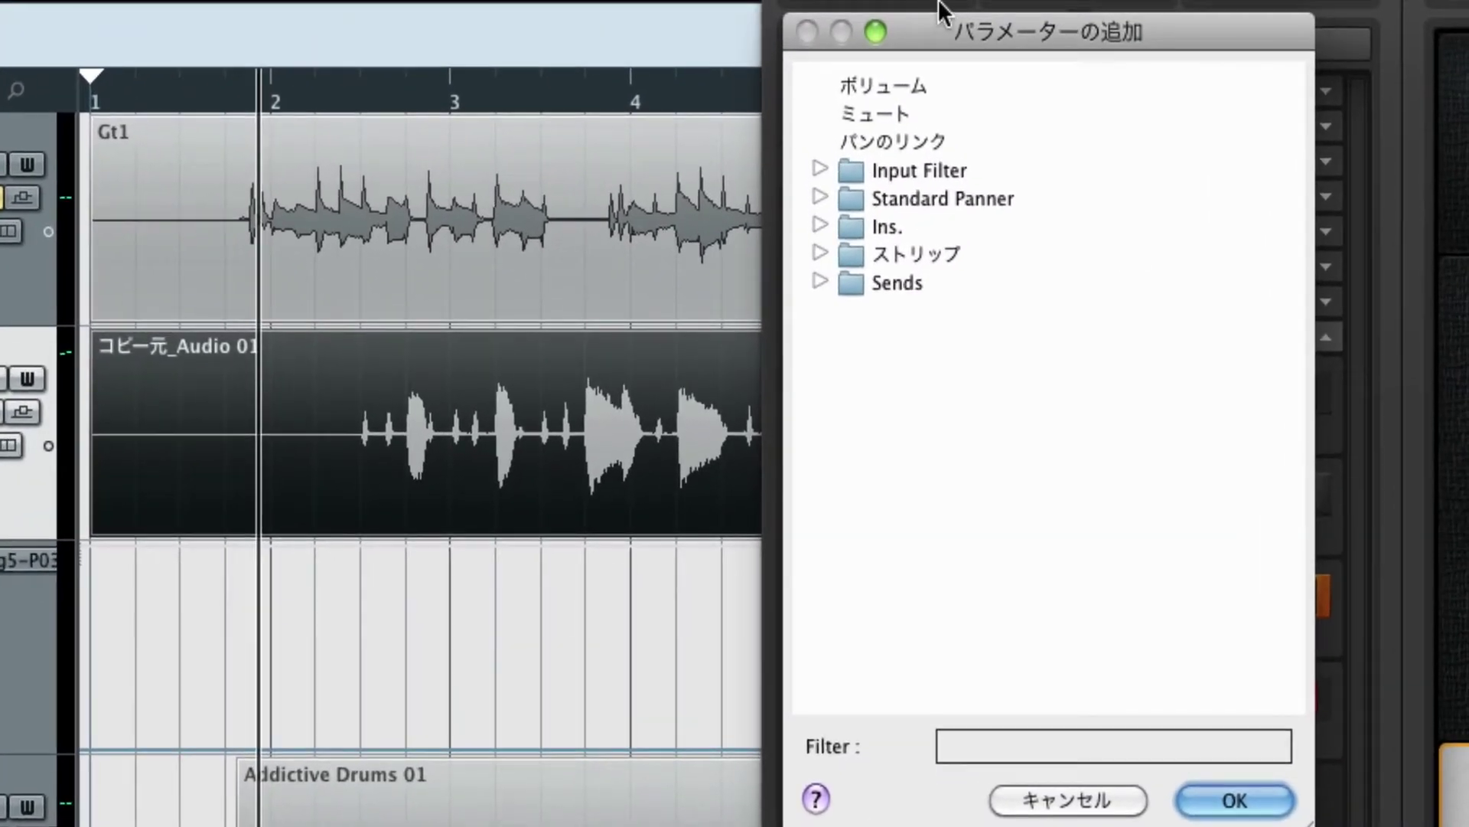
drag(941, 17, 782, 3)
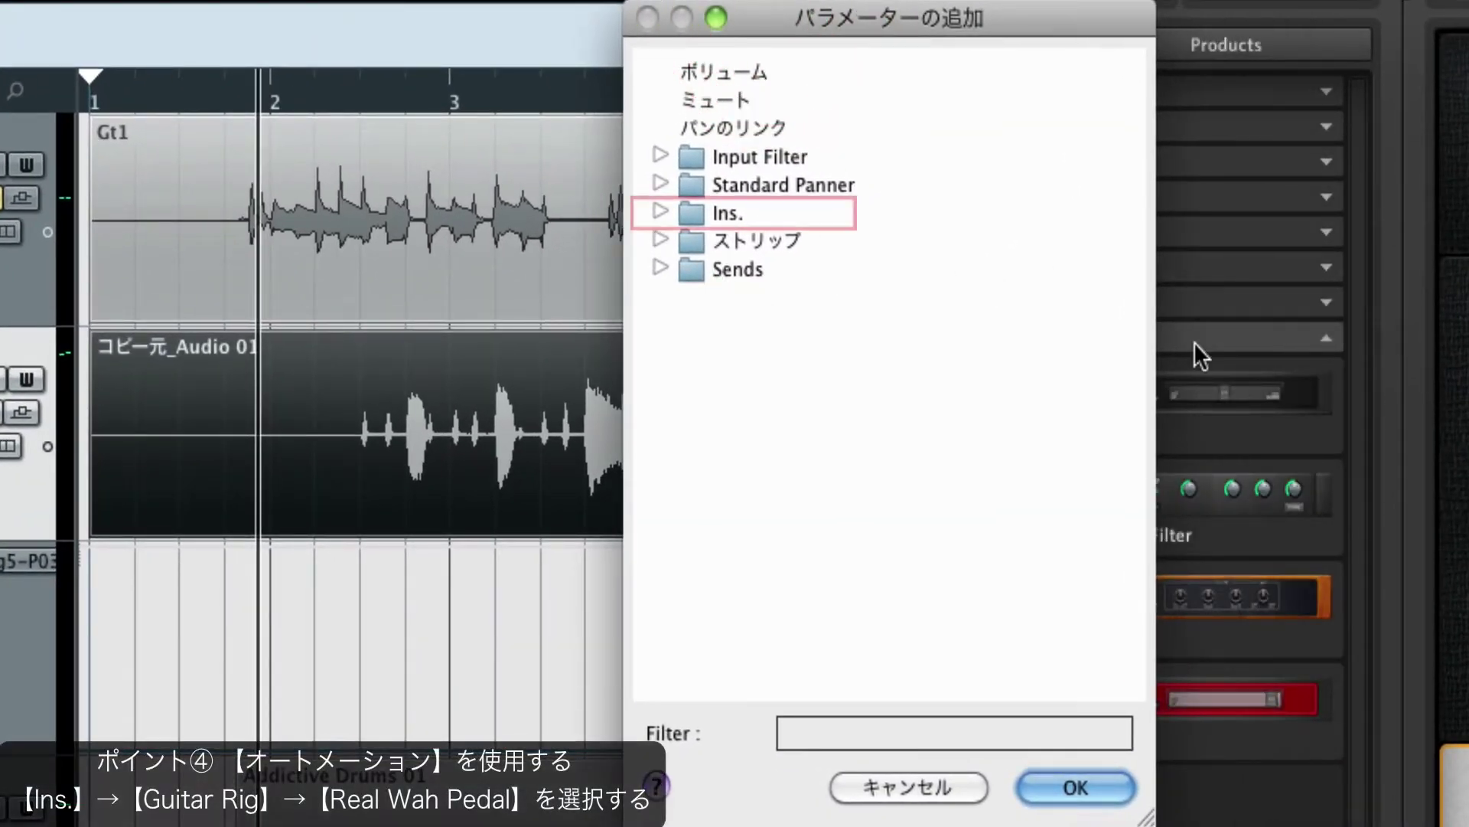
click(659, 211)
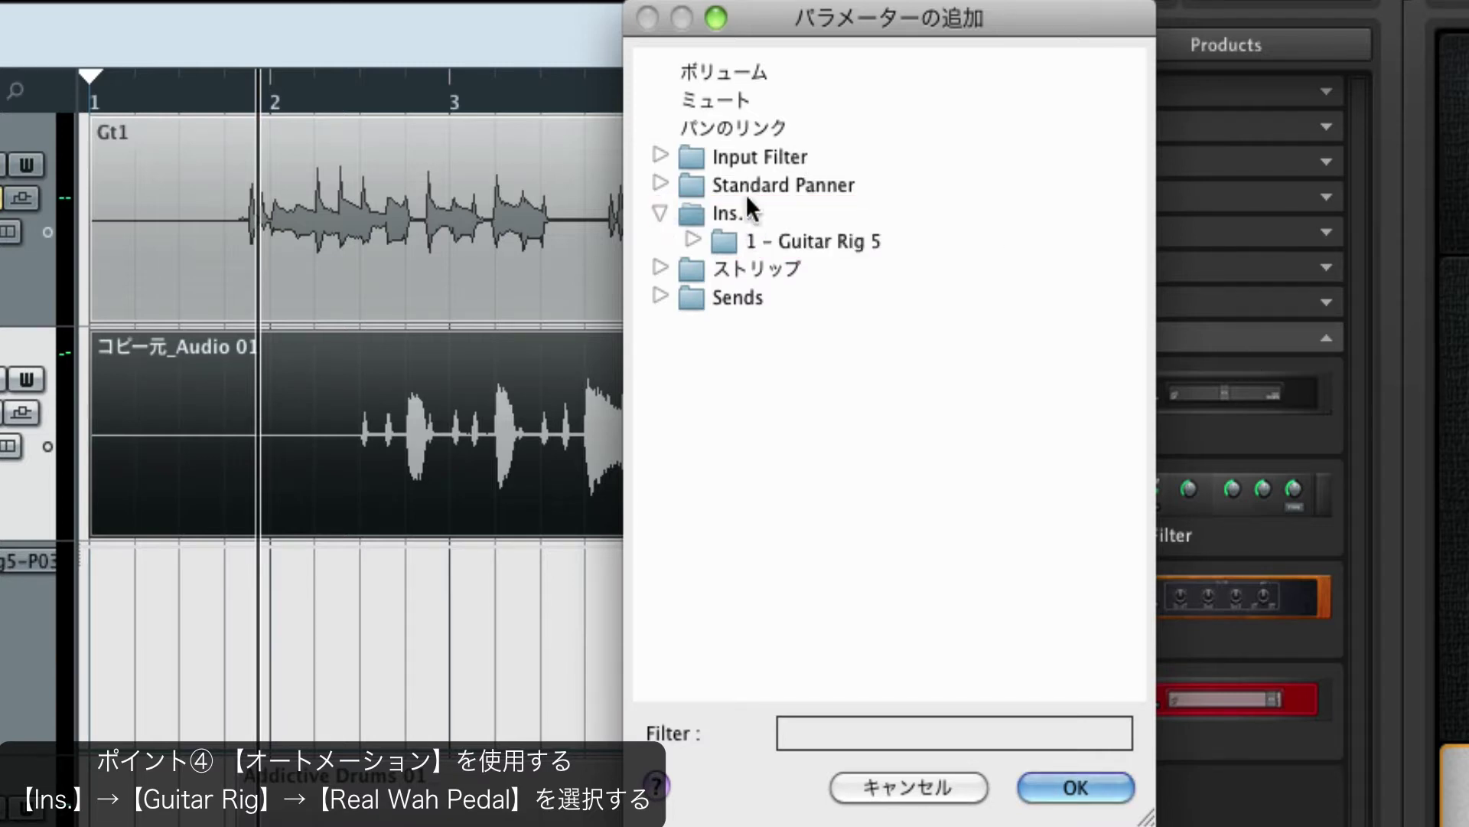
click(692, 239)
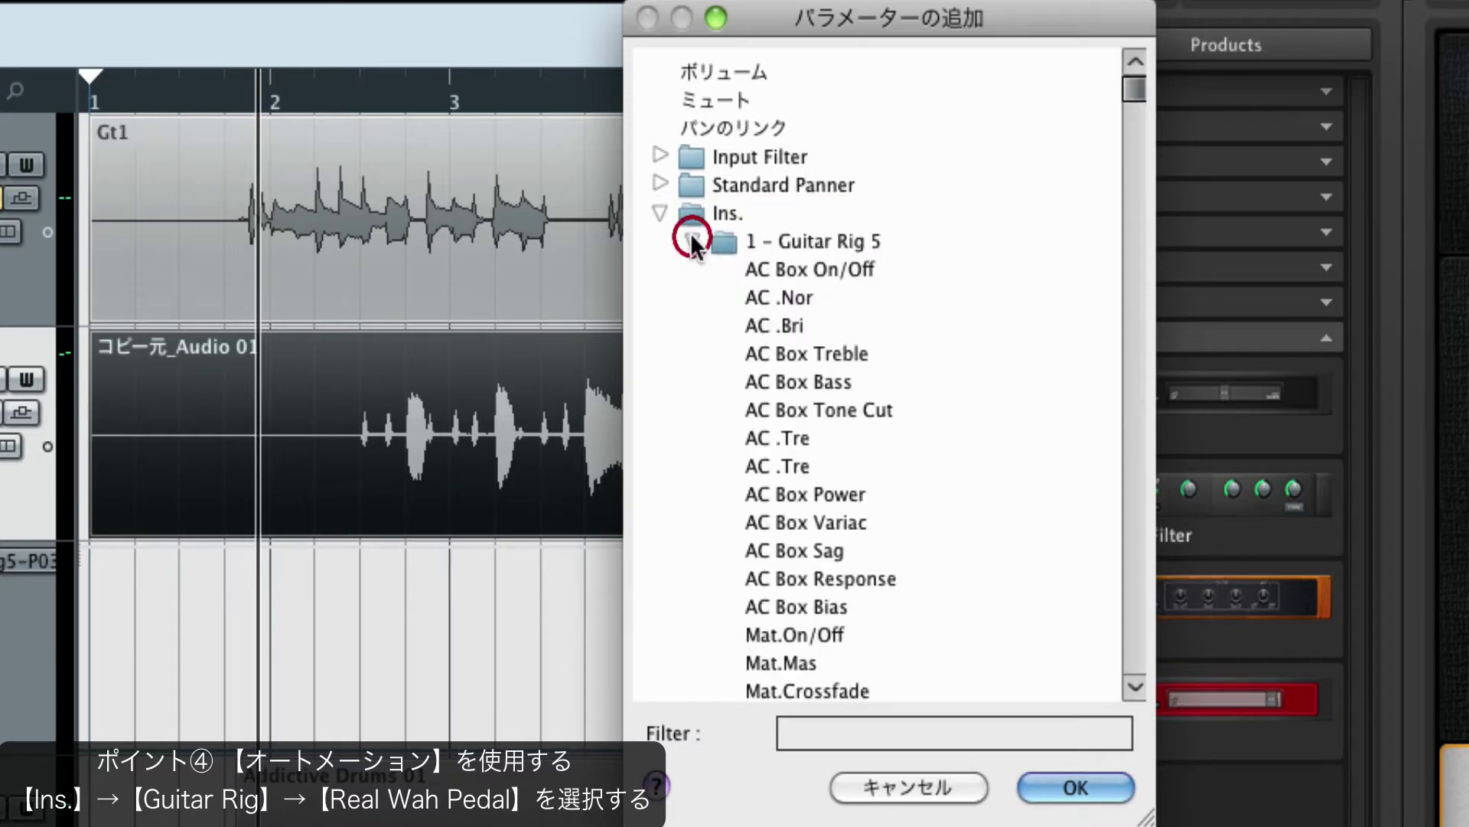
mouse_move(1131, 84)
mouse_down()
mouse_move(1128, 130)
mouse_move(1132, 104)
mouse_up()
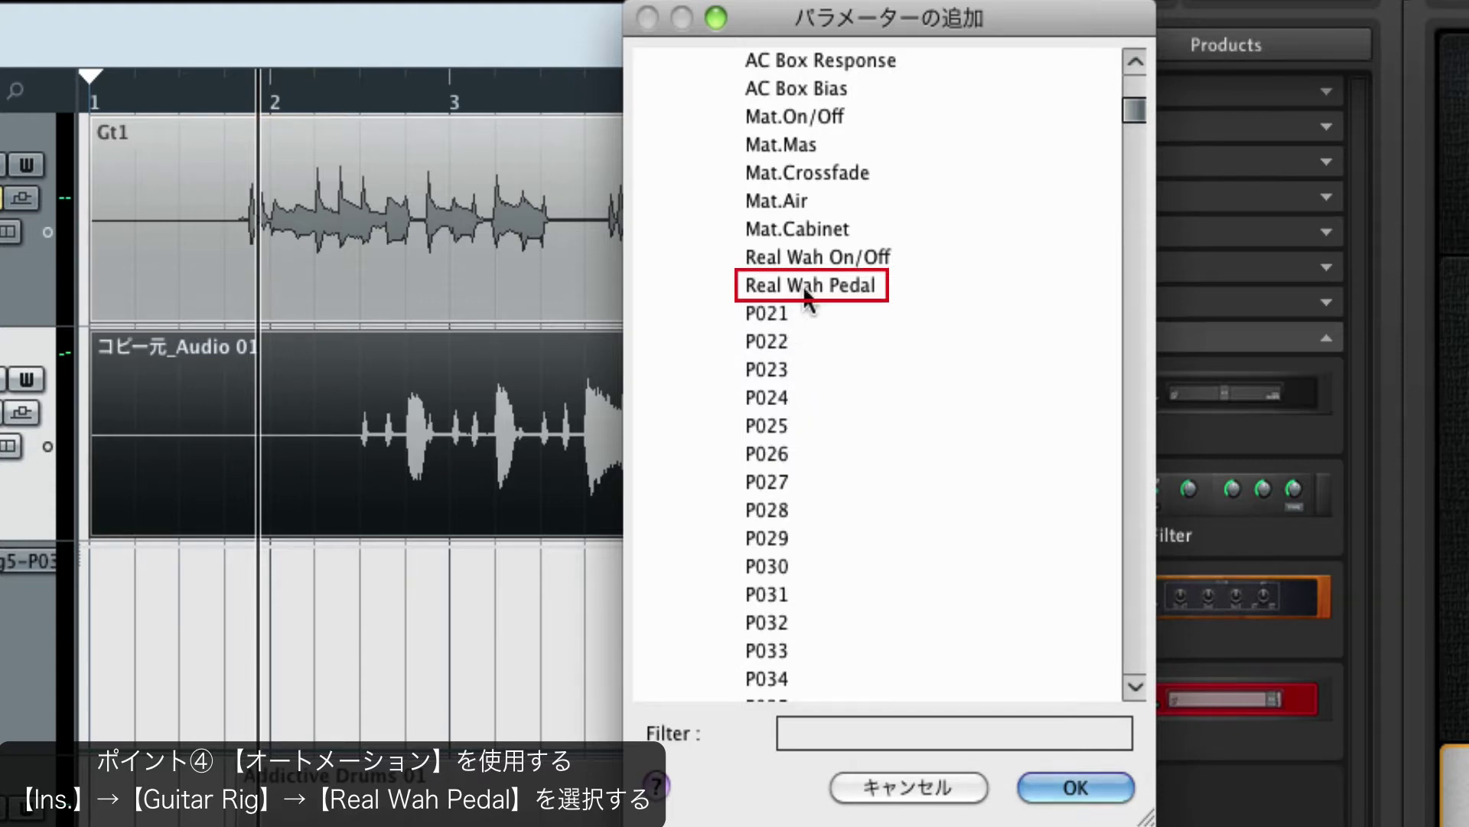
double_click(842, 284)
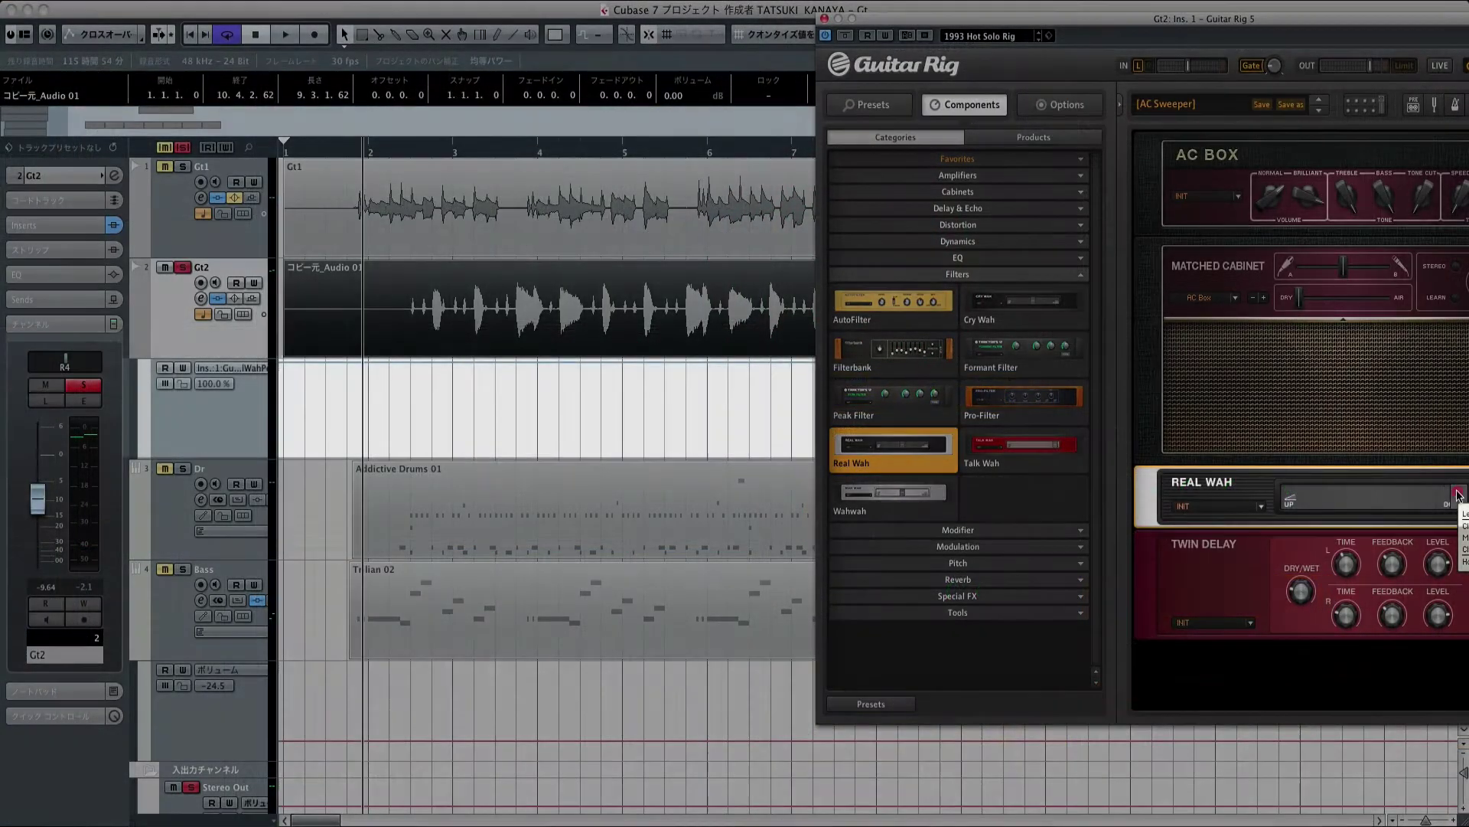
Set the Real Wah pedal to 61.0 % and draw a freehand automation curve from about bar 2 to bar 5 with the Pencil tool.
drag(1454, 494, 1386, 496)
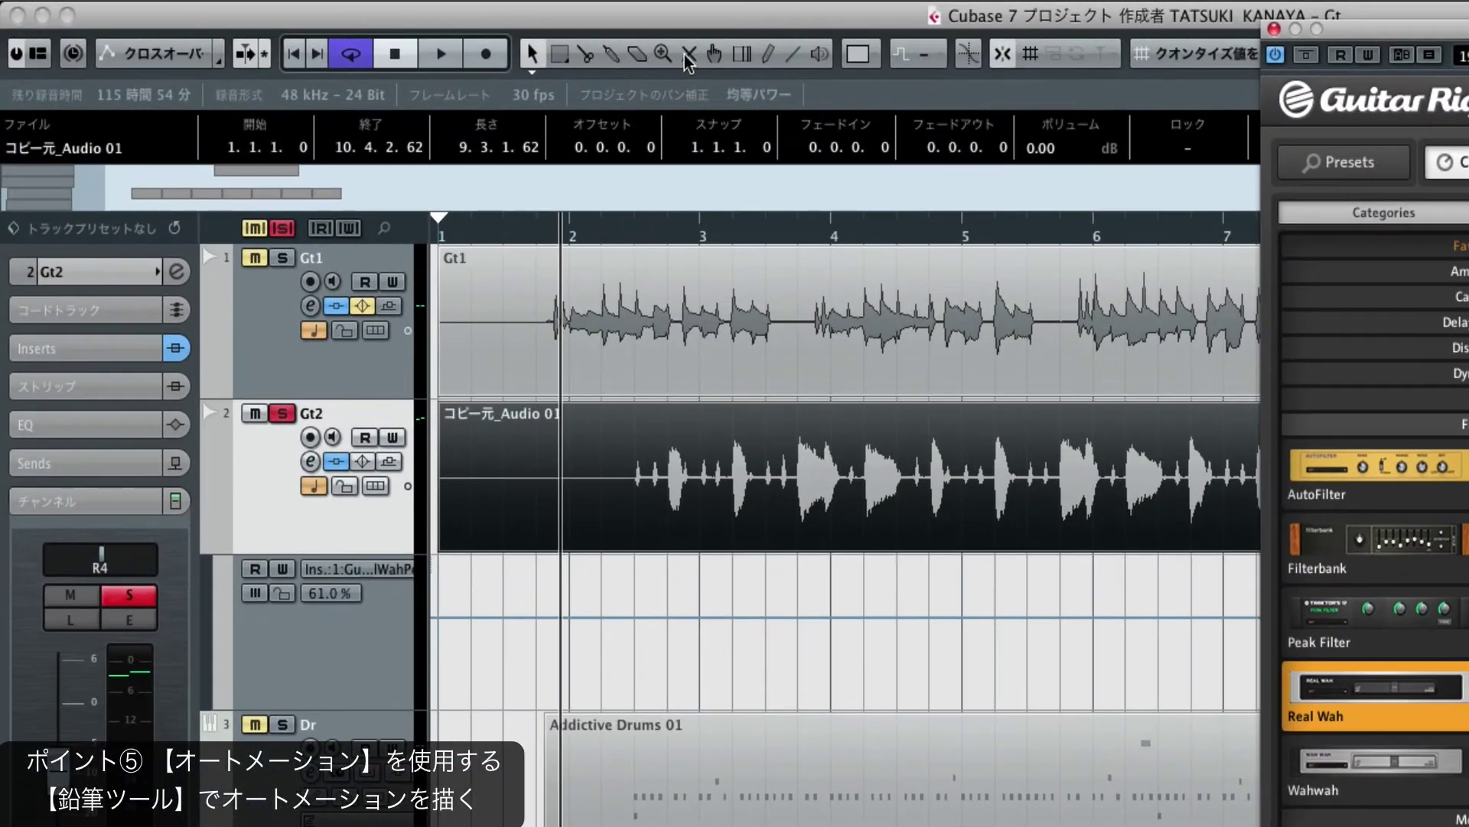
click(767, 55)
mouse_move(617, 616)
mouse_down()
mouse_move(656, 600)
mouse_move(1020, 629)
mouse_up()
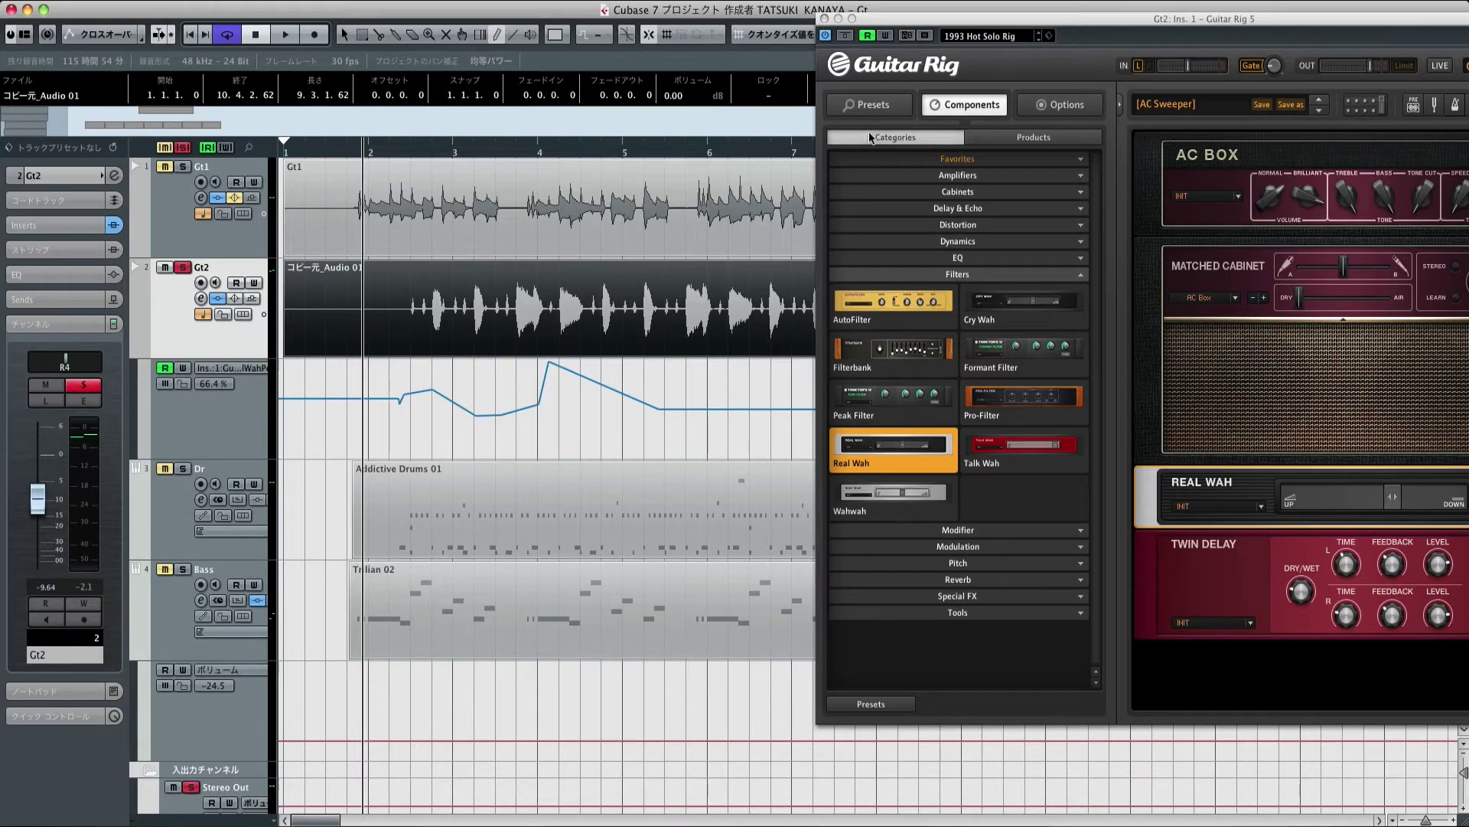
Use Learn to assign the Real Wah Pedal to Gt2's first quick control slot, and switch the quick controls on.
drag(878, 29, 495, 40)
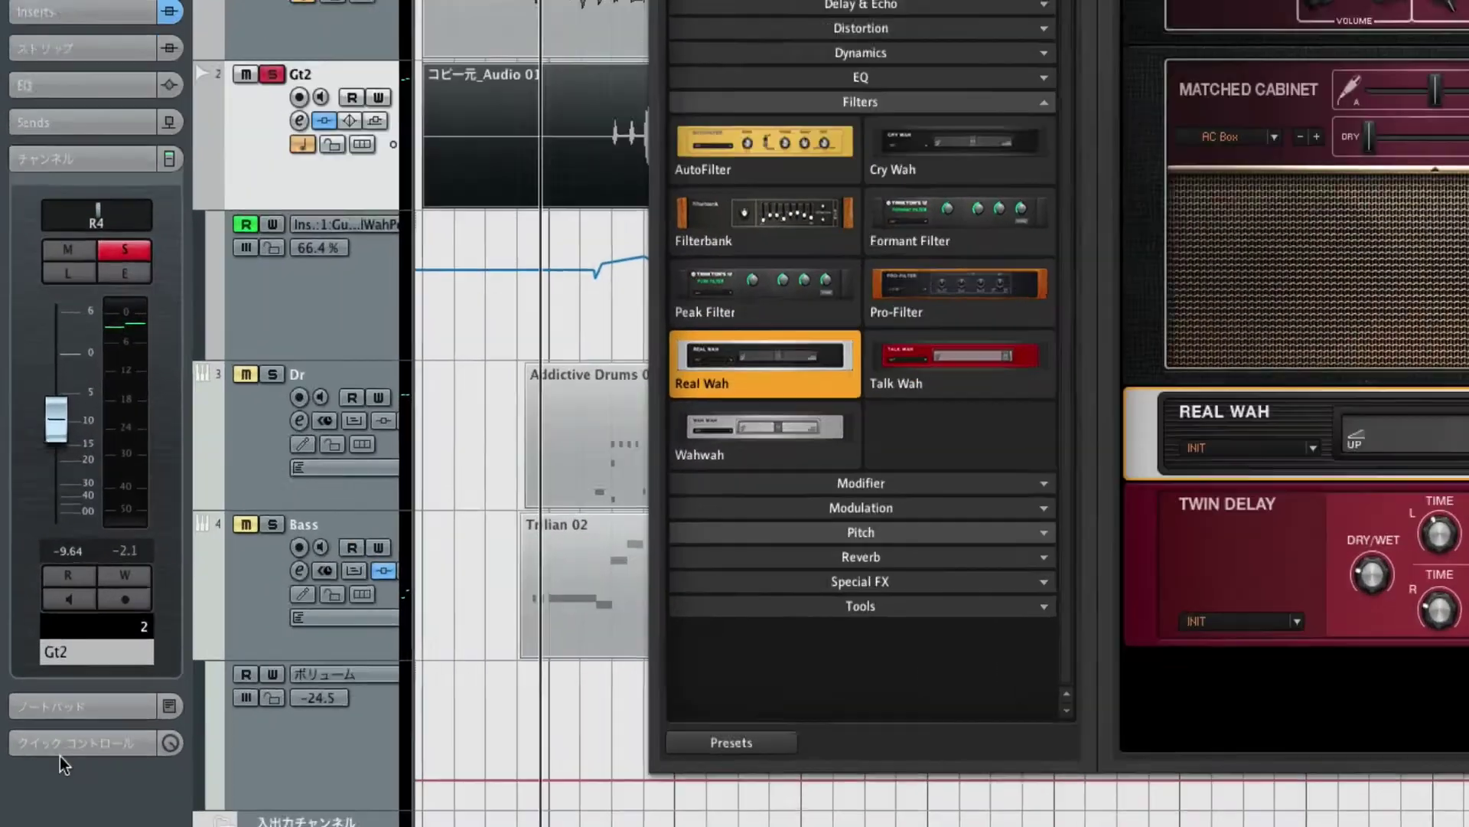
click(67, 746)
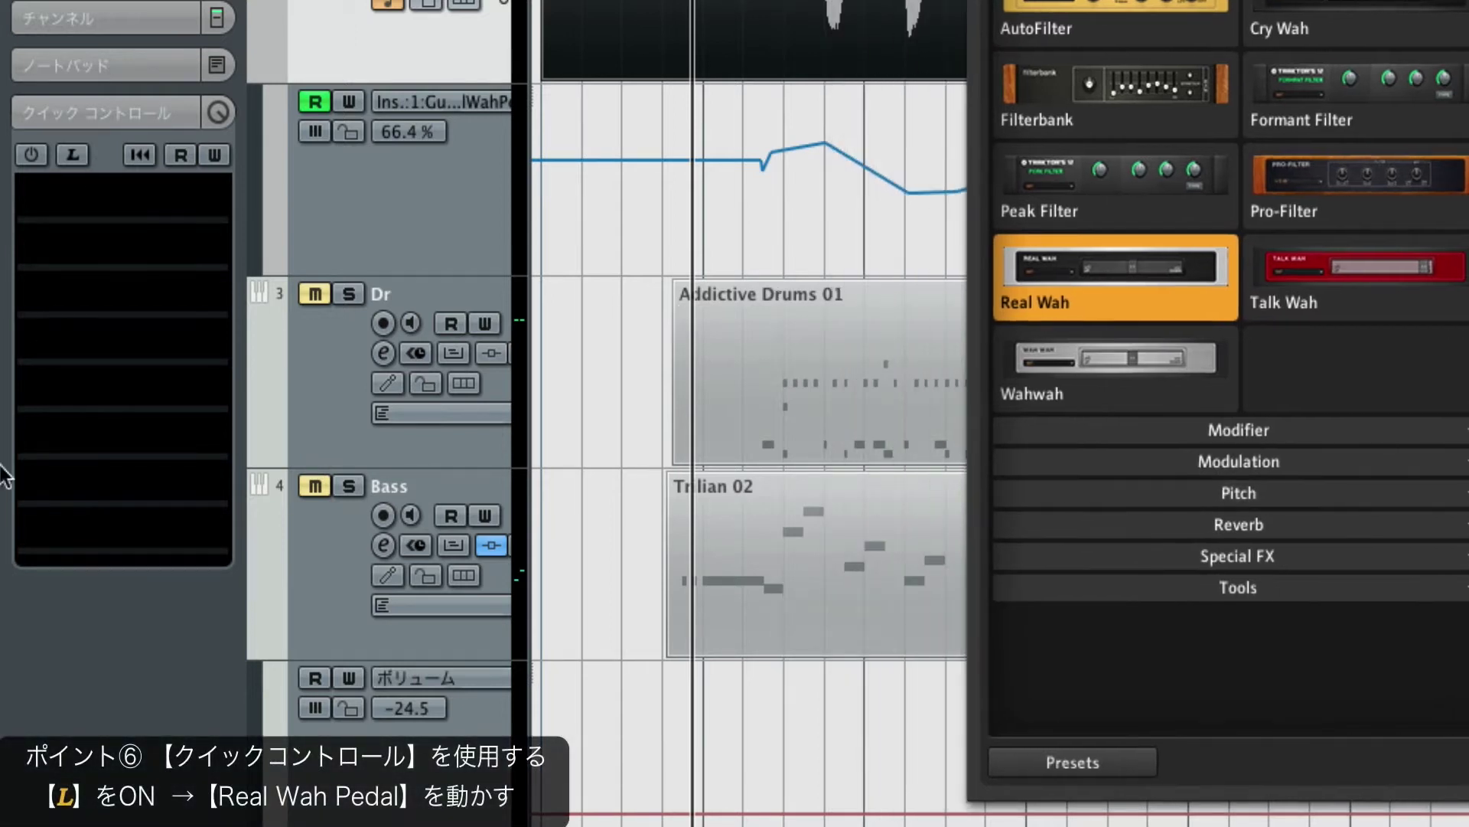
click(76, 163)
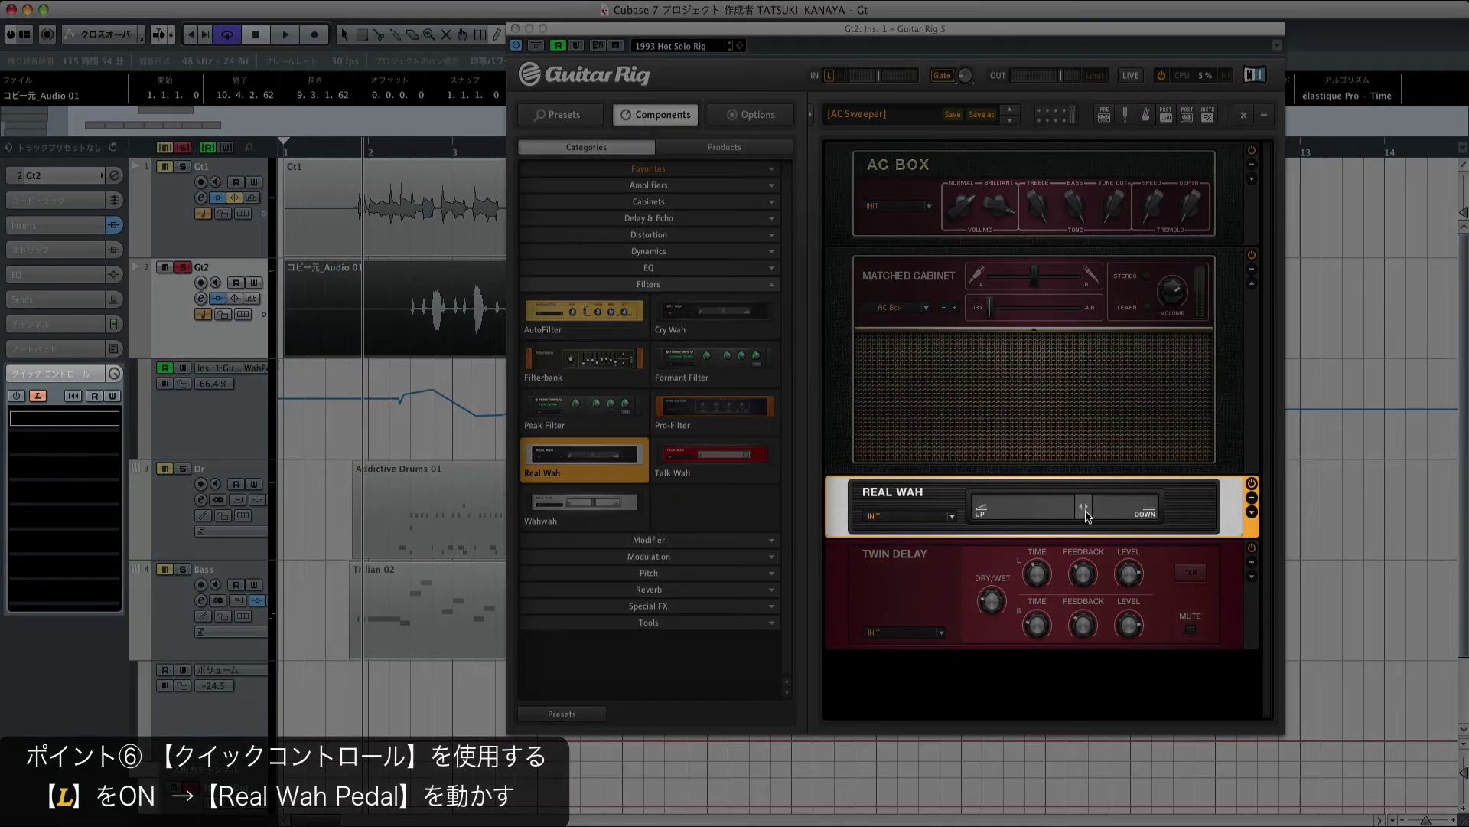
mouse_move(1086, 514)
mouse_down()
mouse_move(1113, 516)
mouse_move(1087, 514)
mouse_up()
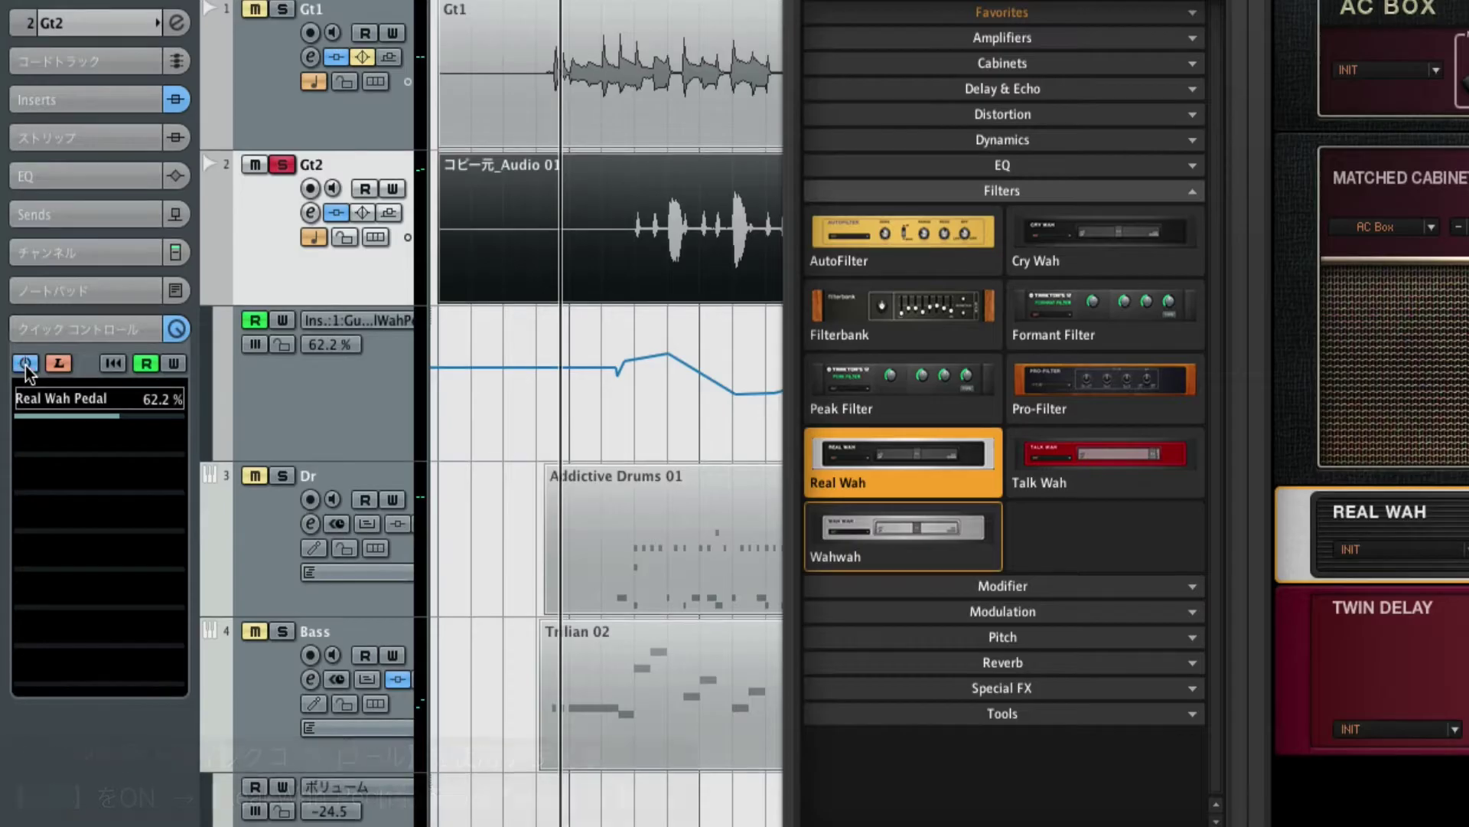
click(16, 397)
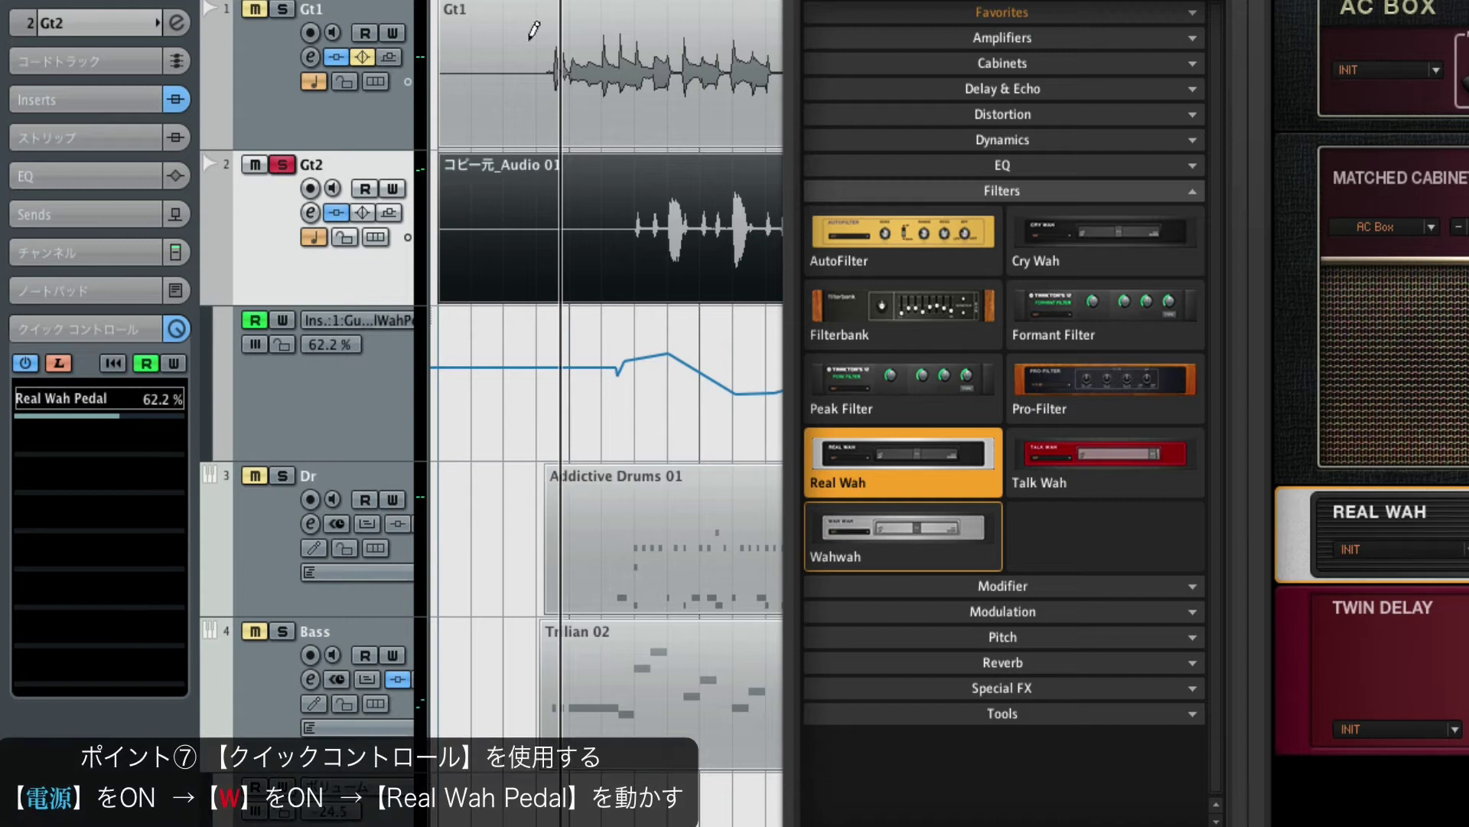
Try the Real Wah Pedal quick control, then enable automation writing and record its movements on Gt2 during playback.
drag(918, 2, 1144, 19)
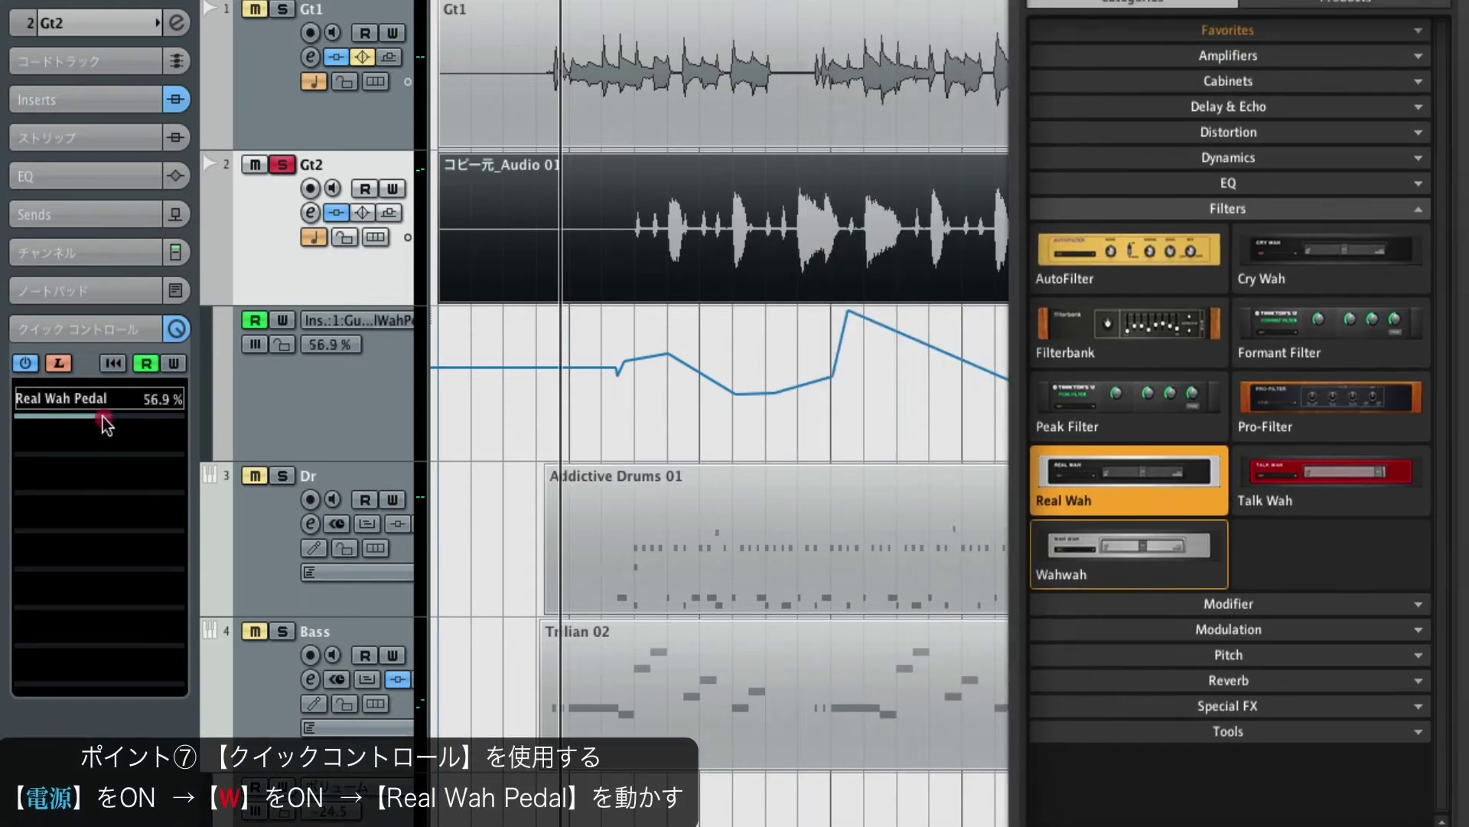
drag(123, 424, 118, 421)
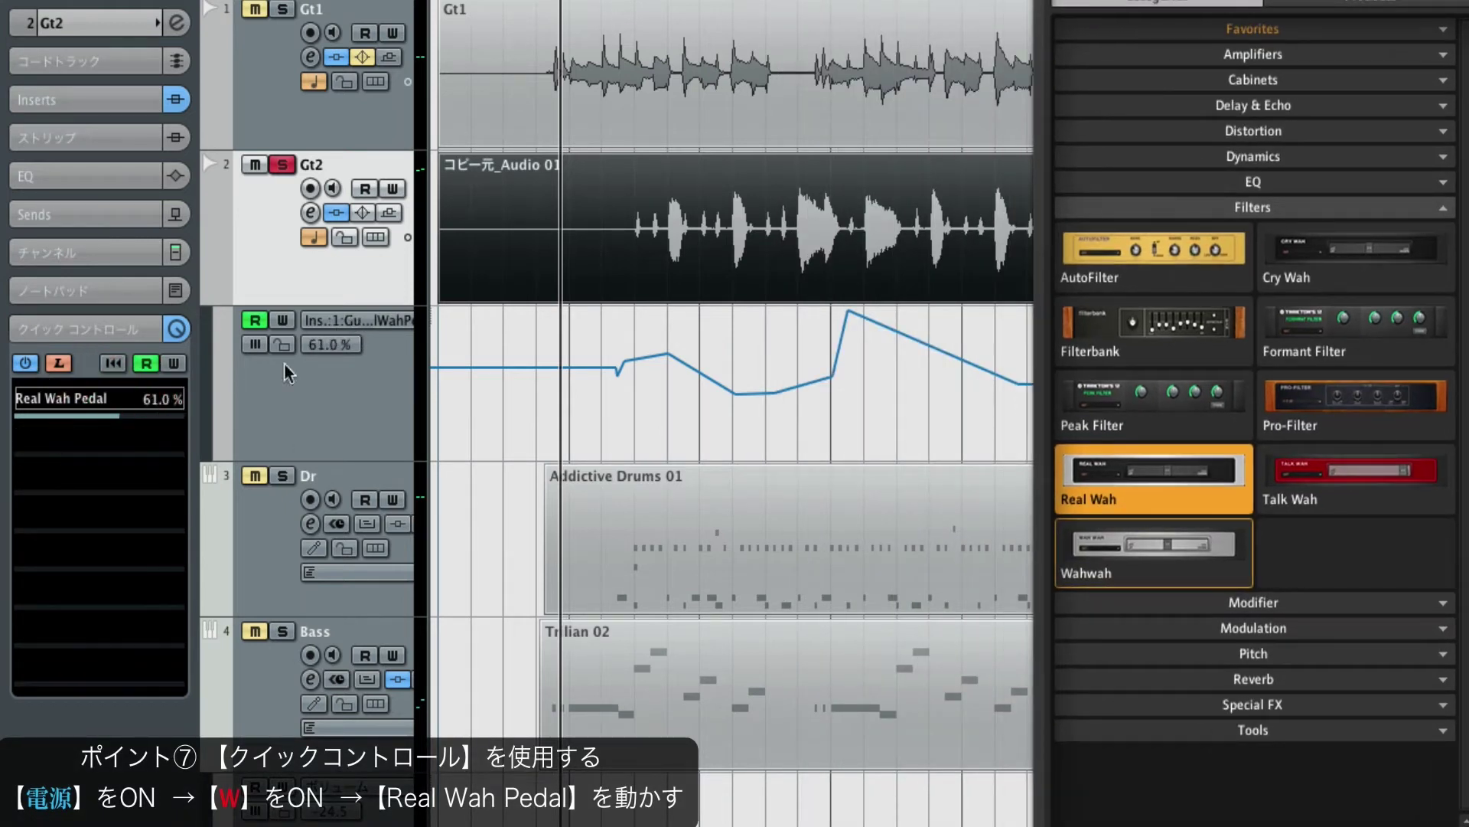
click(175, 363)
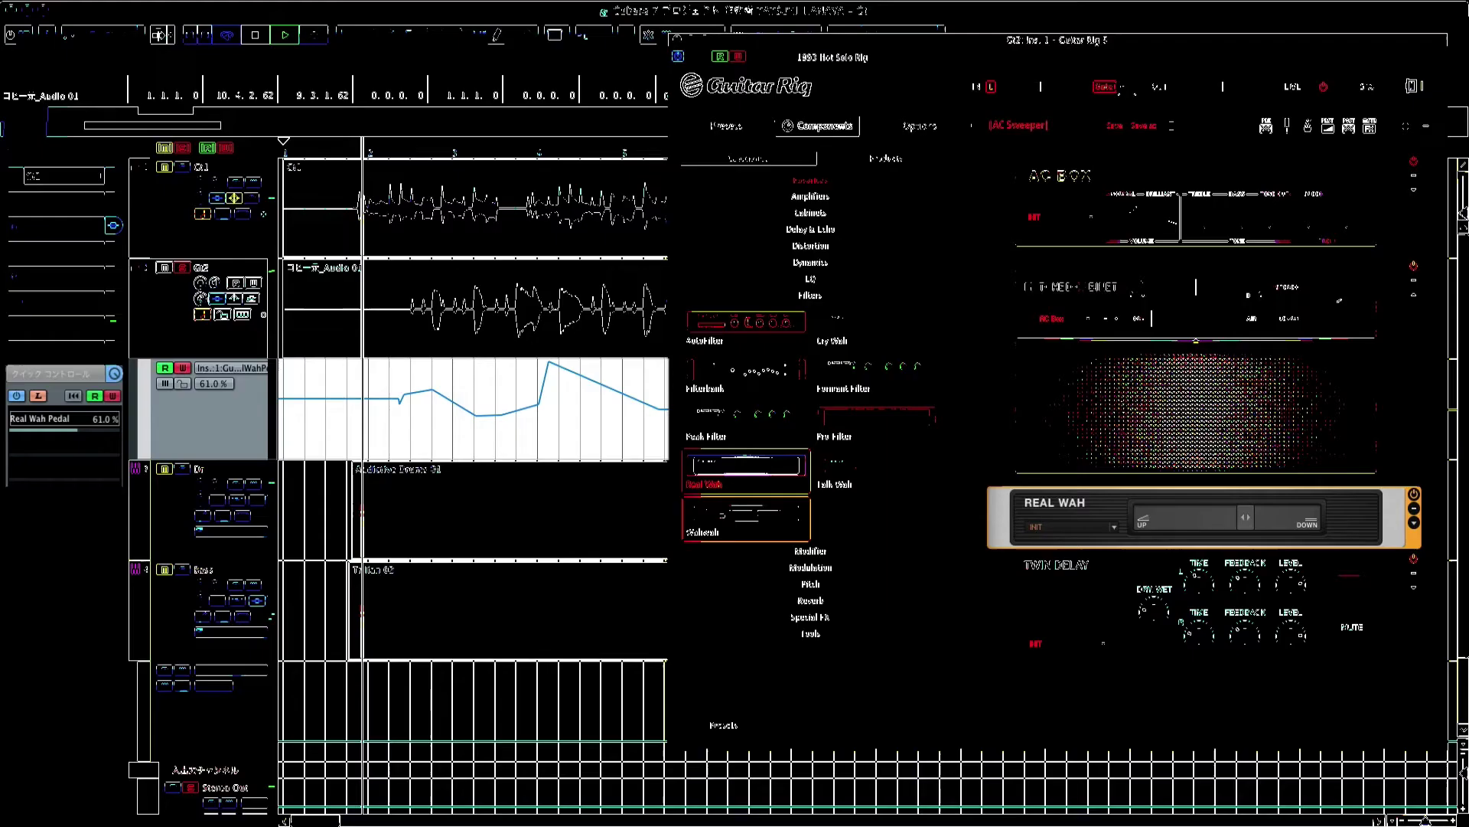
drag(75, 430, 36, 430)
drag(364, 630, 586, 655)
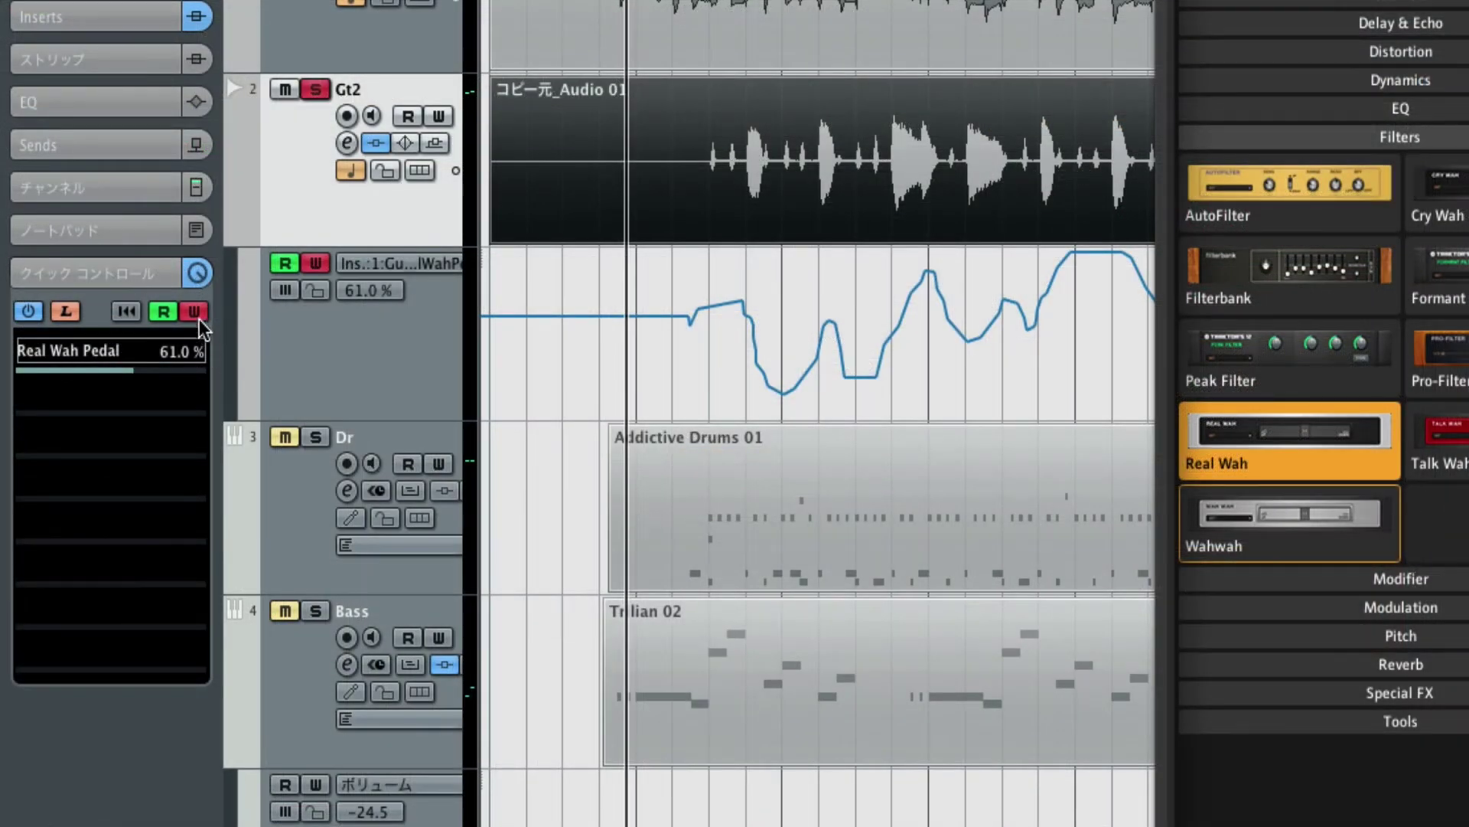
Turn off automation writing, automation reading and Learn mode for Gt2's quick controls.
click(192, 311)
click(163, 311)
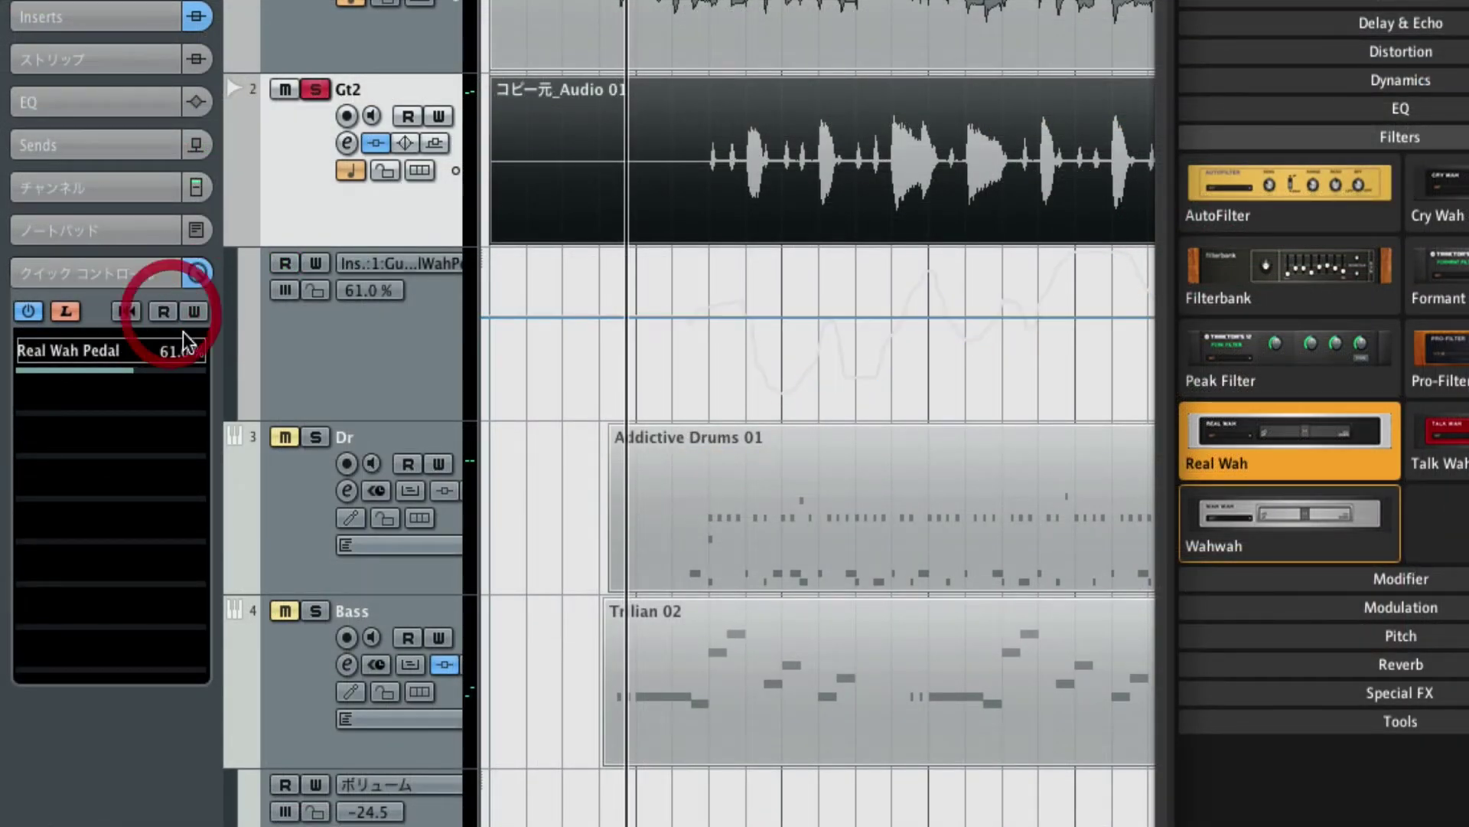
click(68, 311)
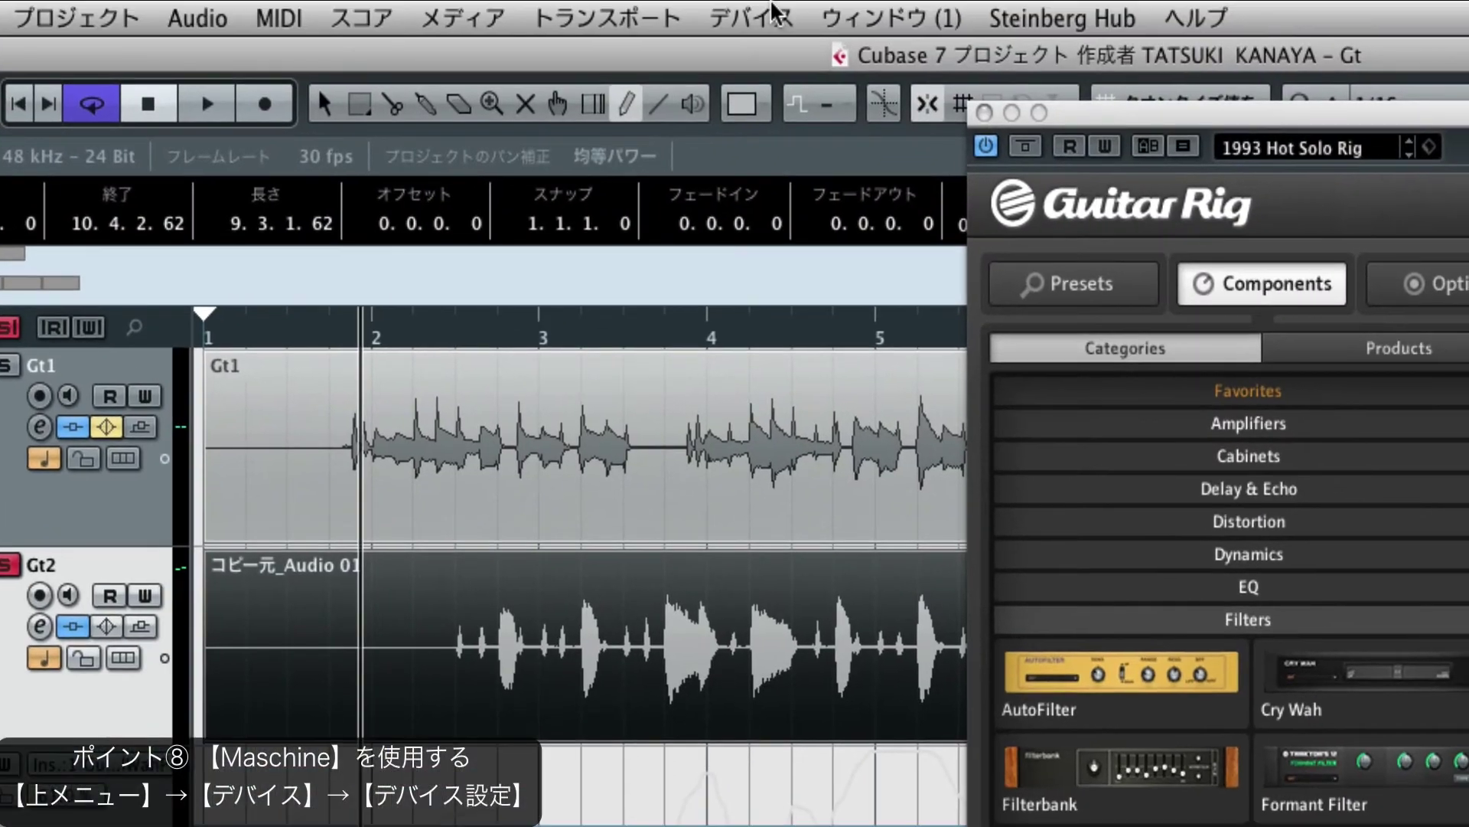
In the quick control device setup, set MIDI input to Maschine Controller Virtual Input, output to Maschine Controller Virtual Output, and enable learning.
click(771, 14)
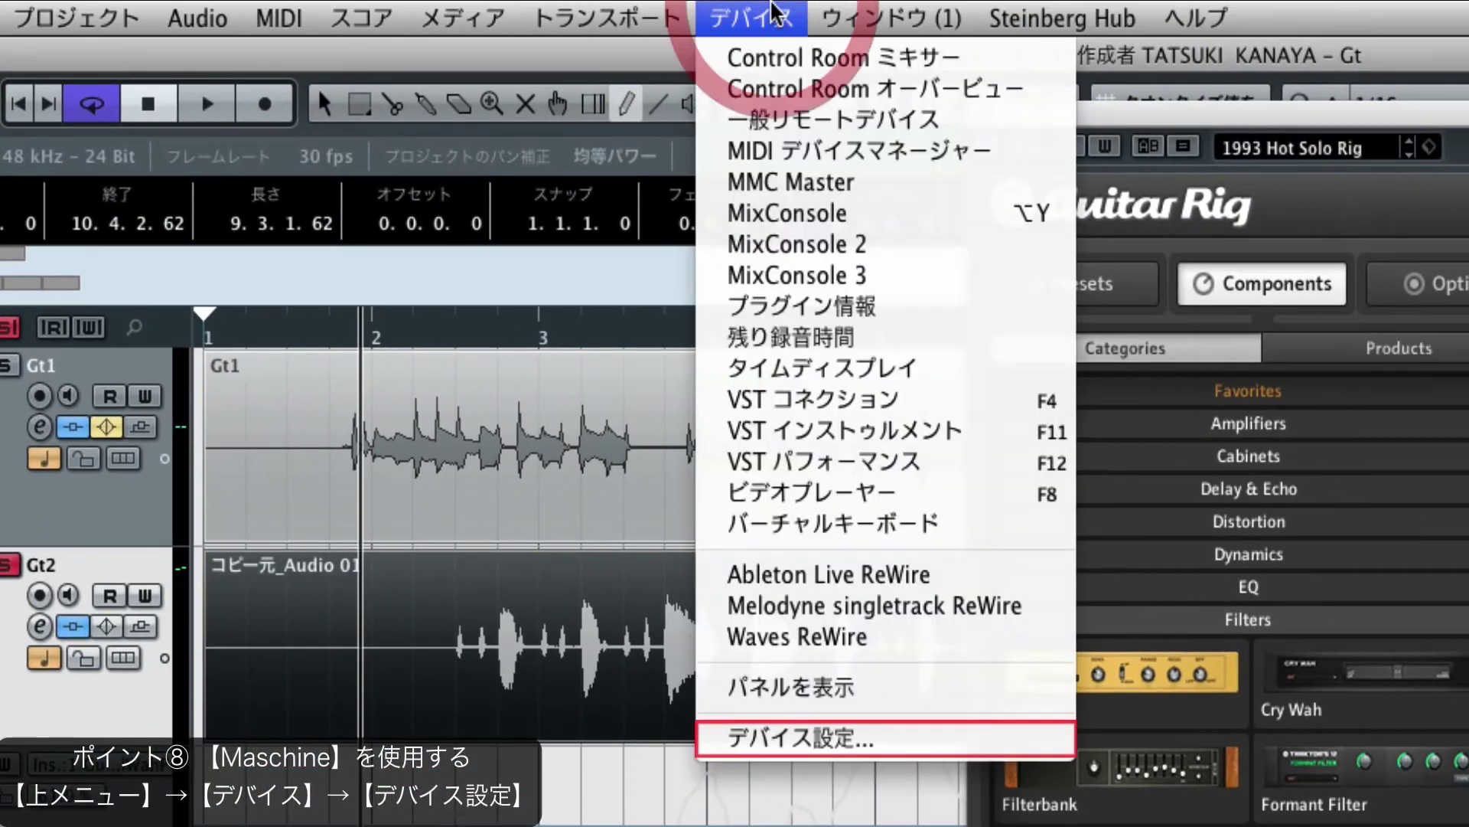
click(842, 738)
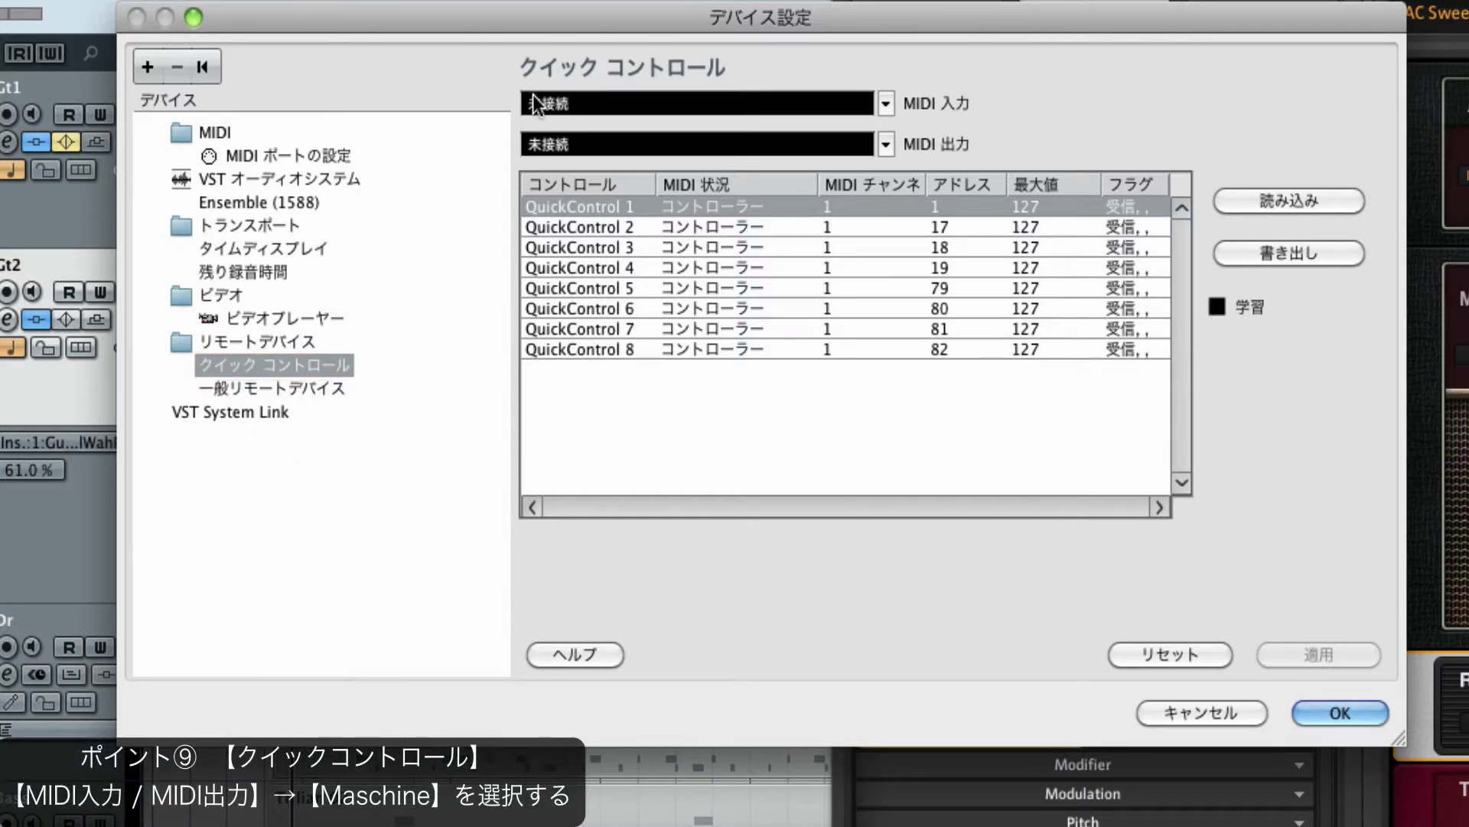
click(786, 105)
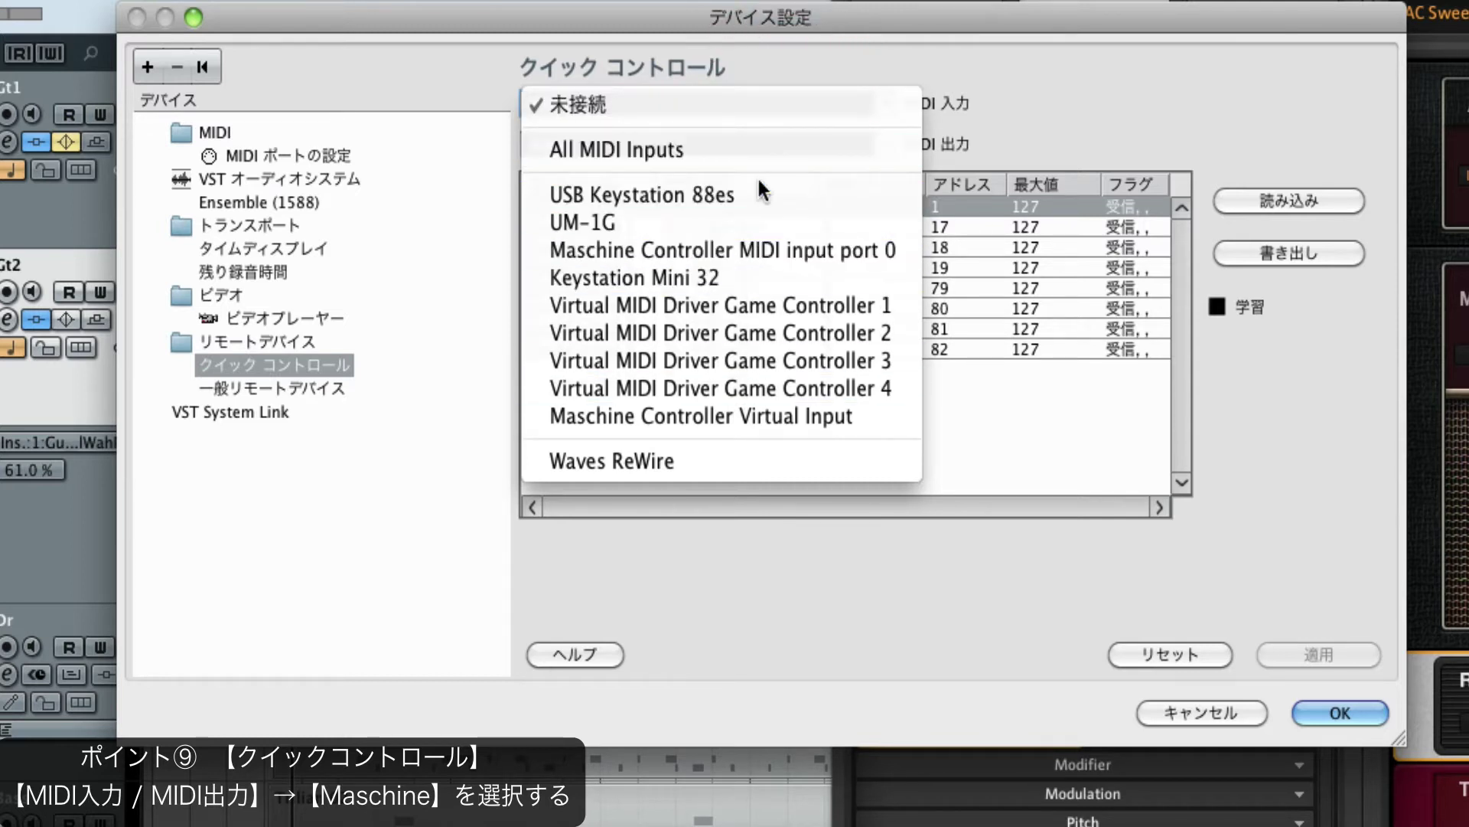
click(699, 418)
click(672, 146)
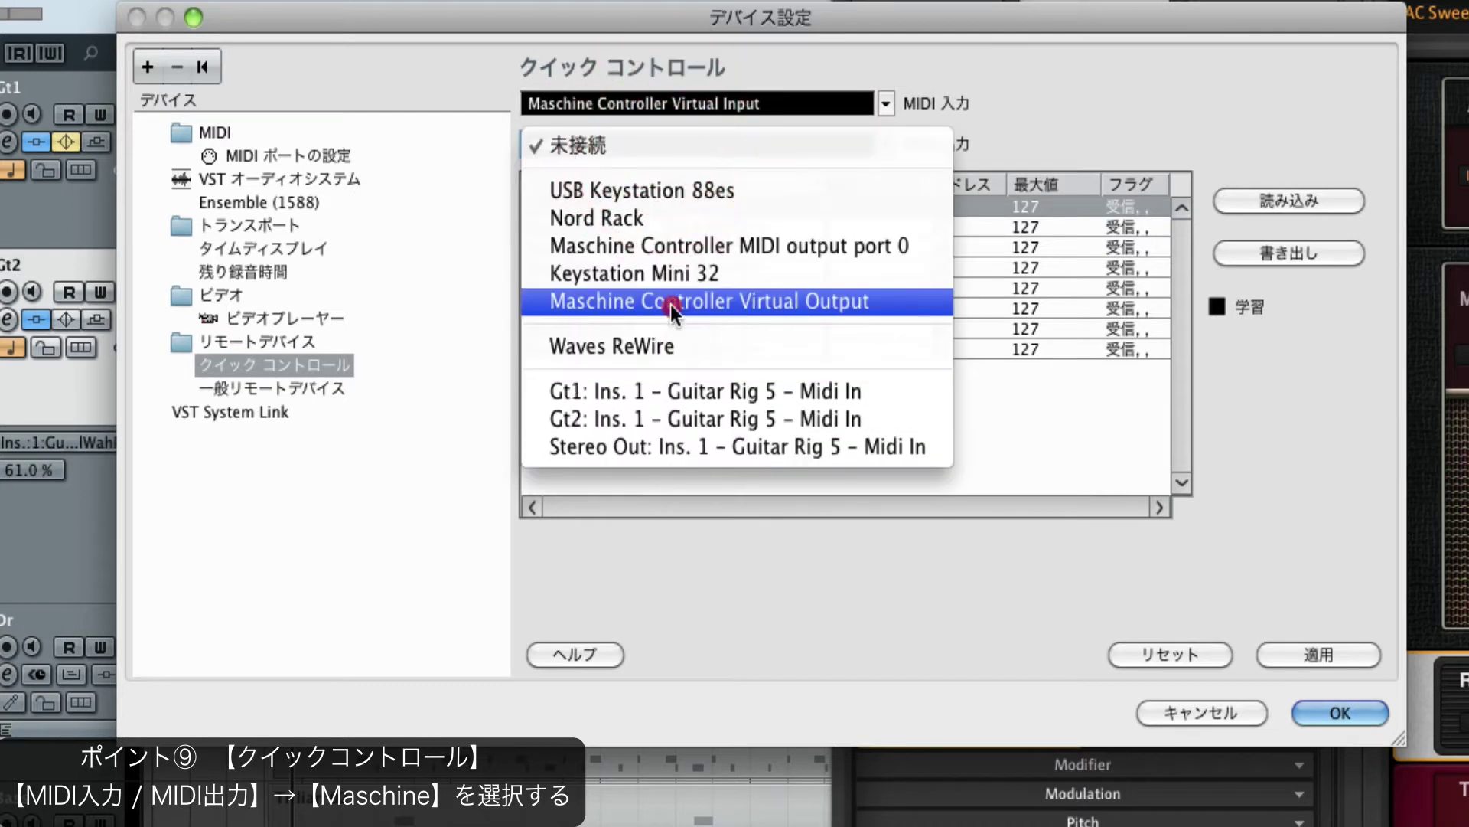
click(670, 305)
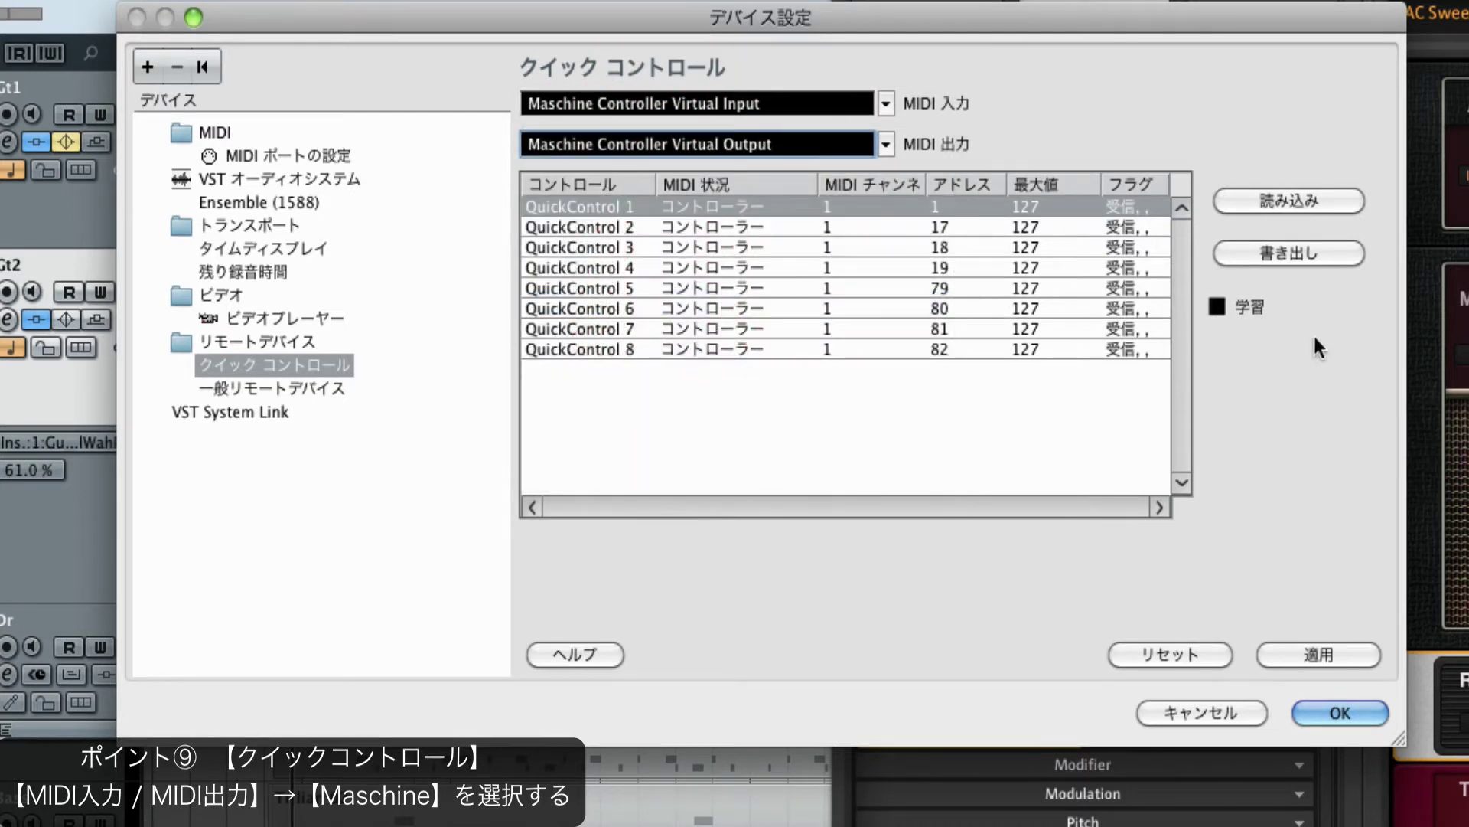
click(1217, 307)
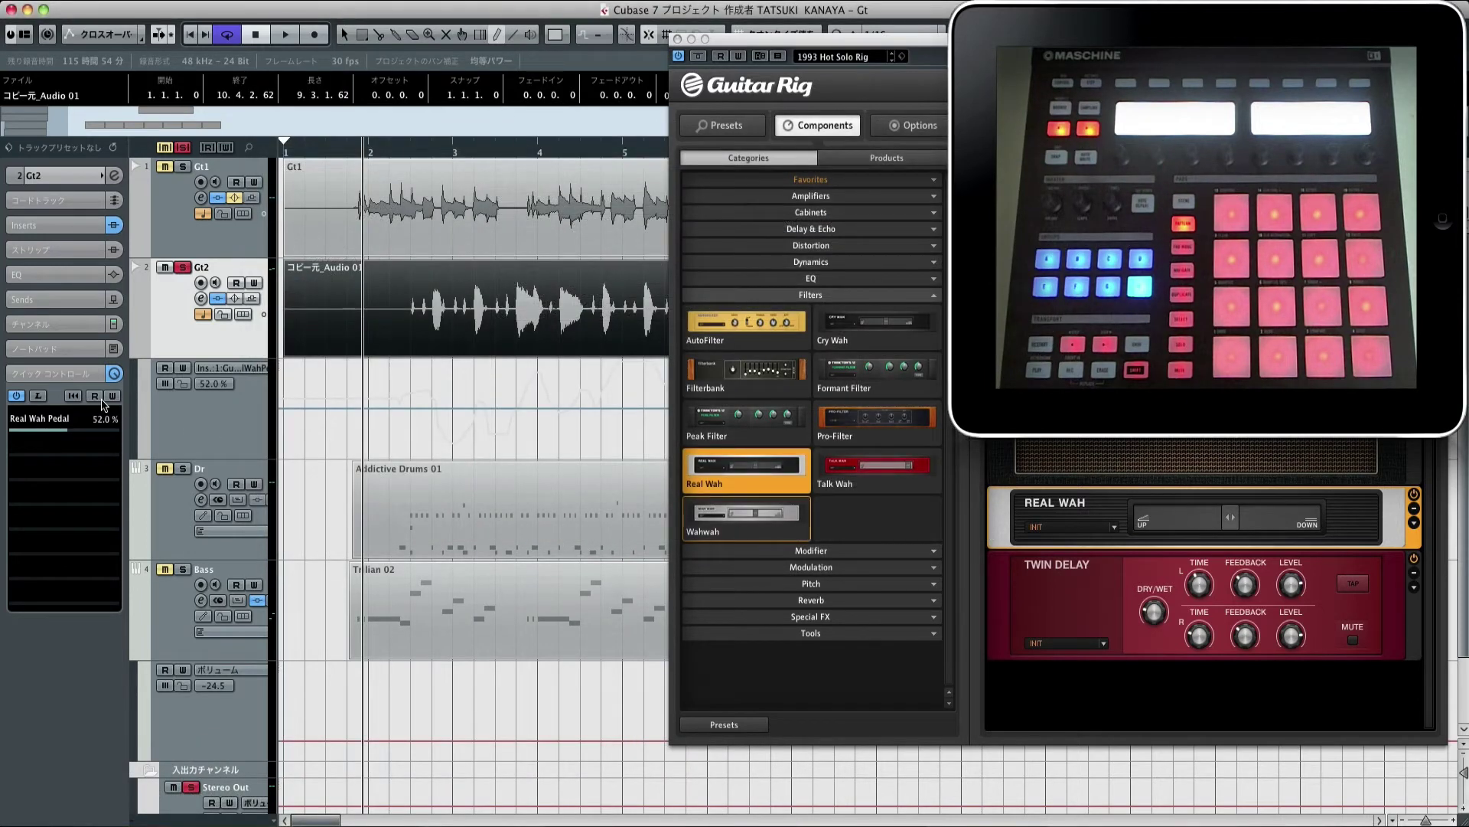
Enable automation writing in Gt2's quick controls and record Real Wah Pedal movements from the Maschine knob during playback.
click(112, 396)
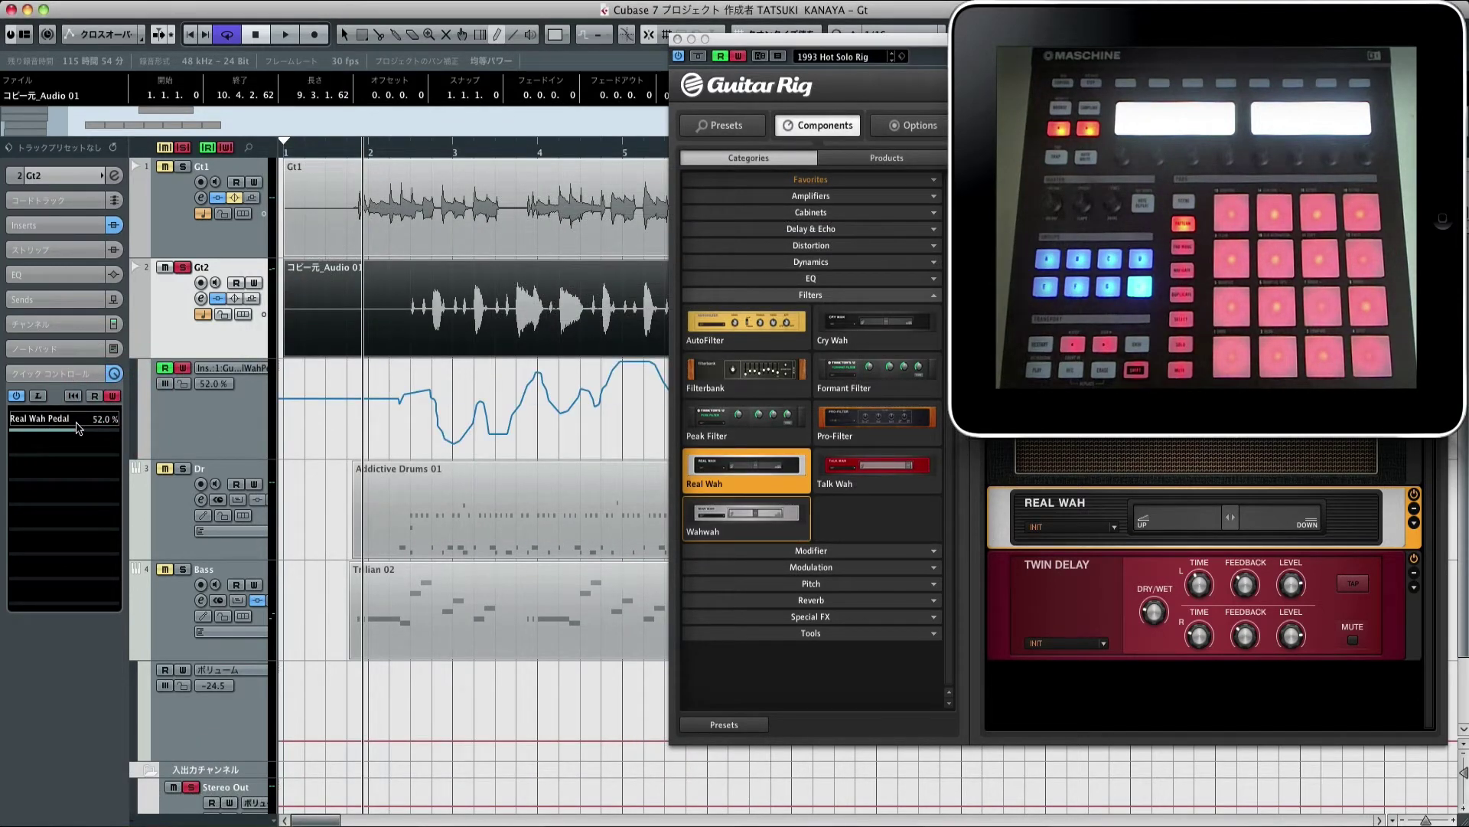
key(space)
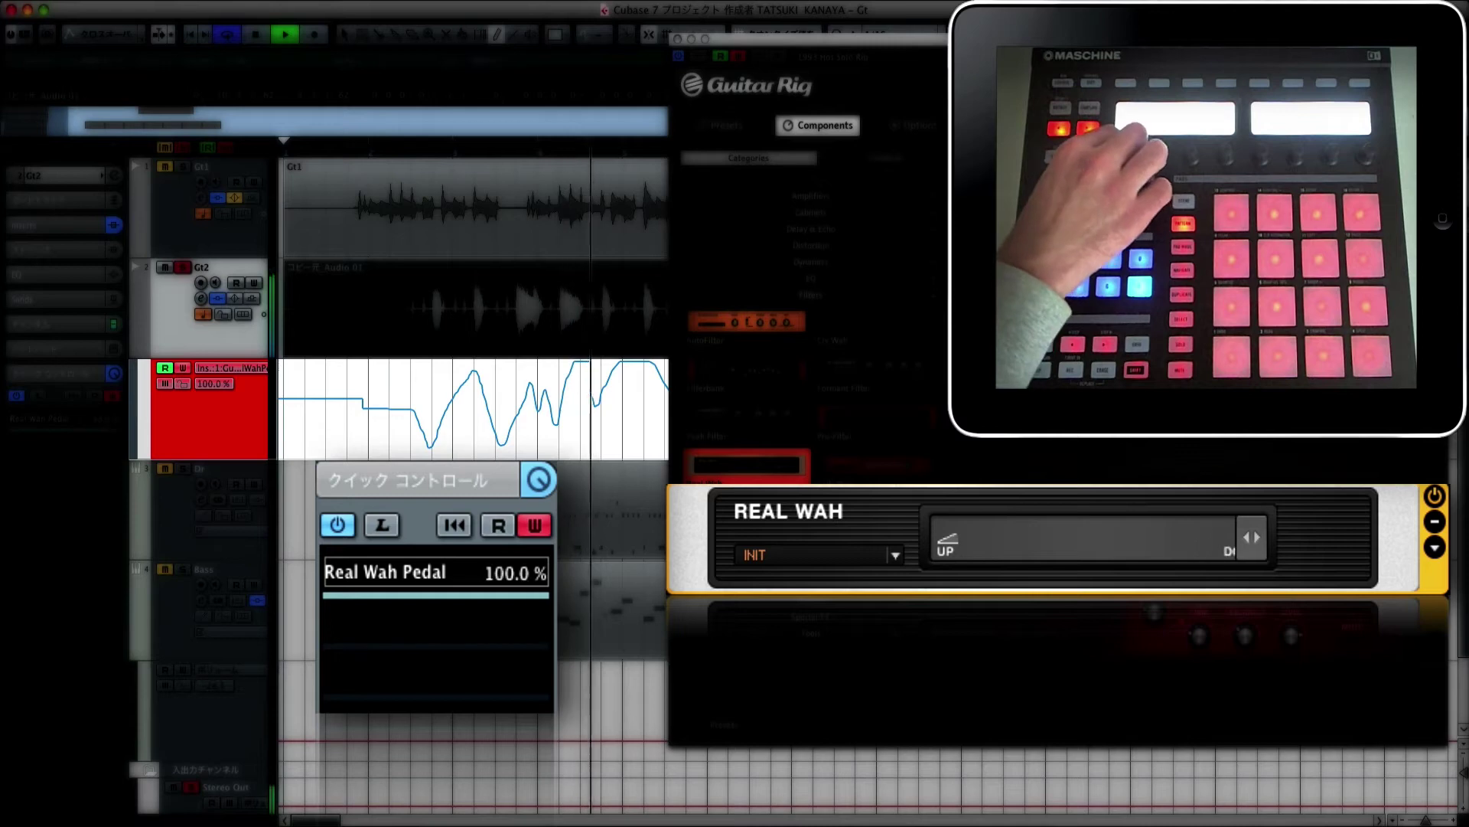
key(space)
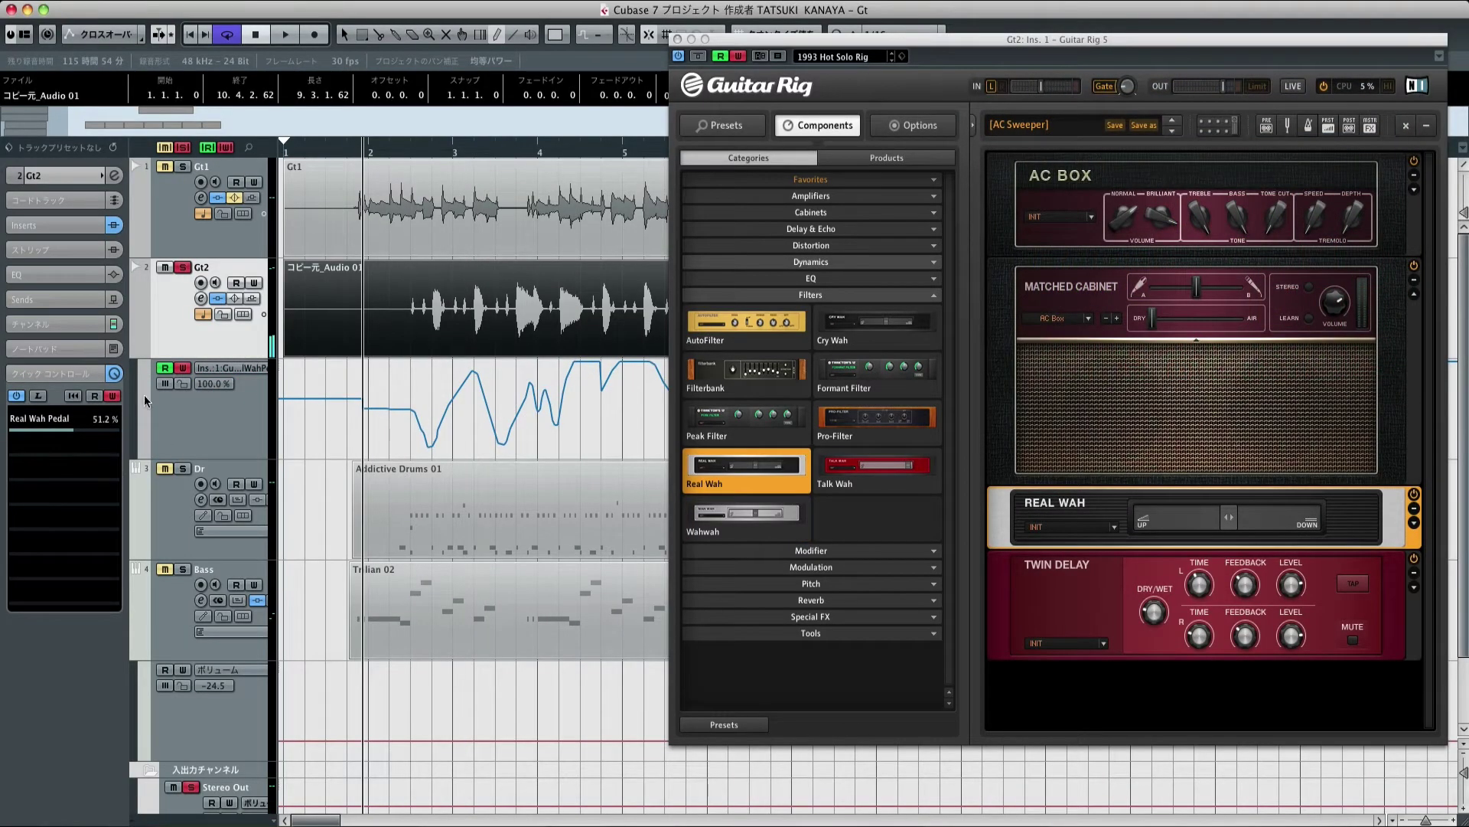
Close Gt2's Guitar Rig 5 window and take the Gt2 track out of solo.
drag(840, 42, 823, 42)
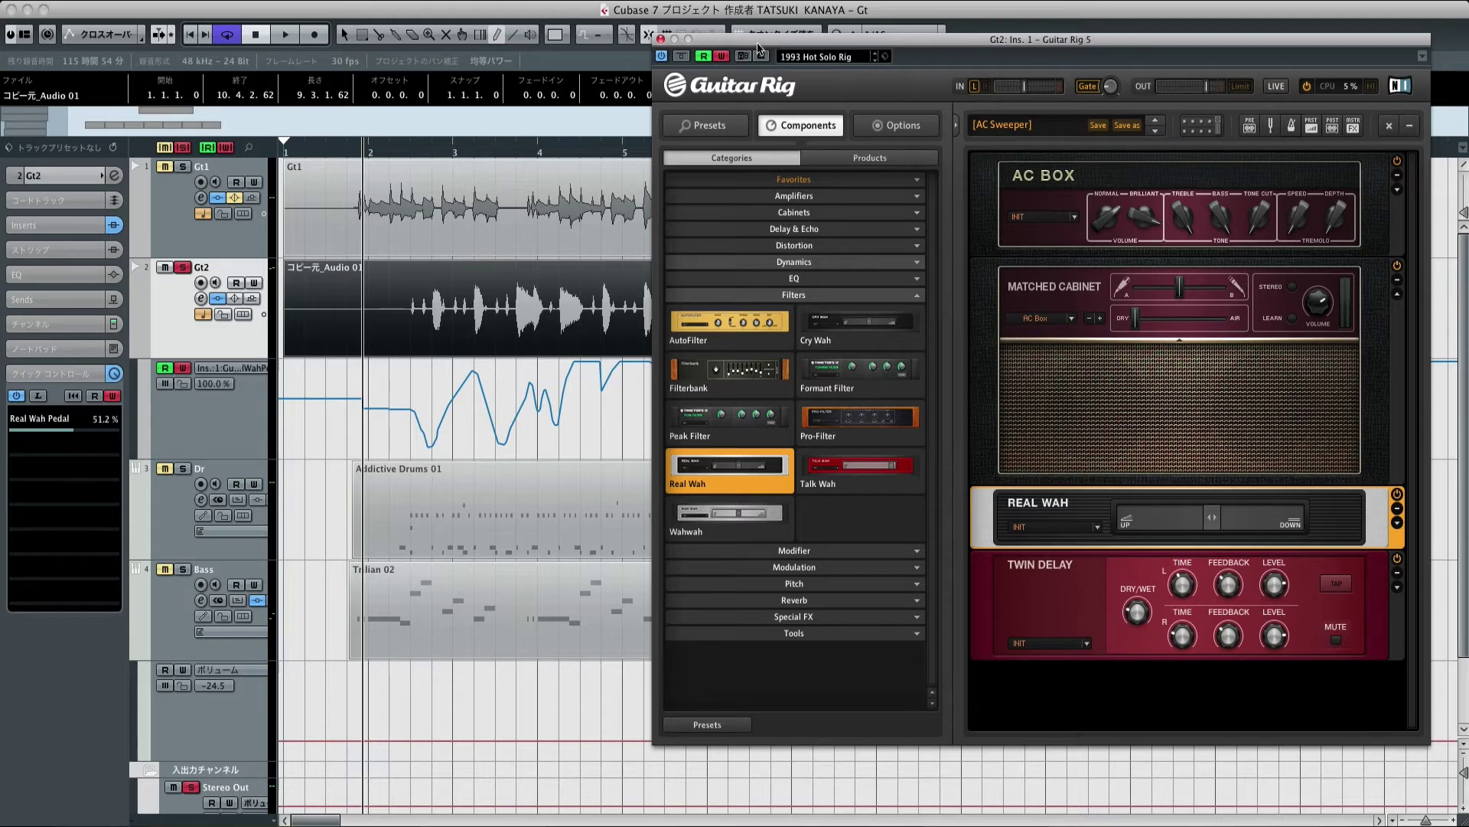
click(660, 39)
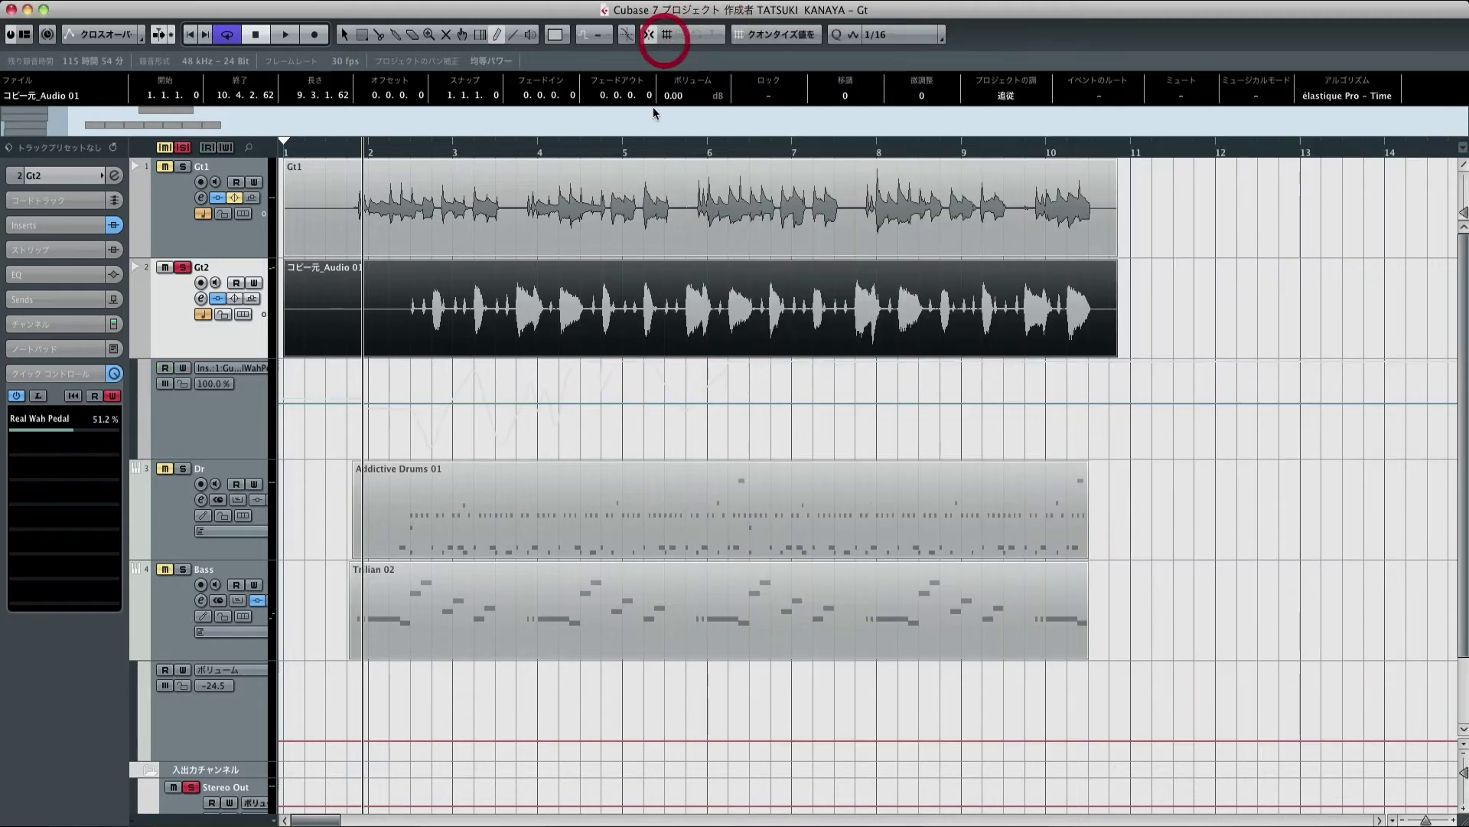
click(183, 267)
Open Guitar Rig 5 on the Stereo Out channel and add Transpose Stretch from the Traktor's 12 products to the rack.
scroll(270, 691, down, 1)
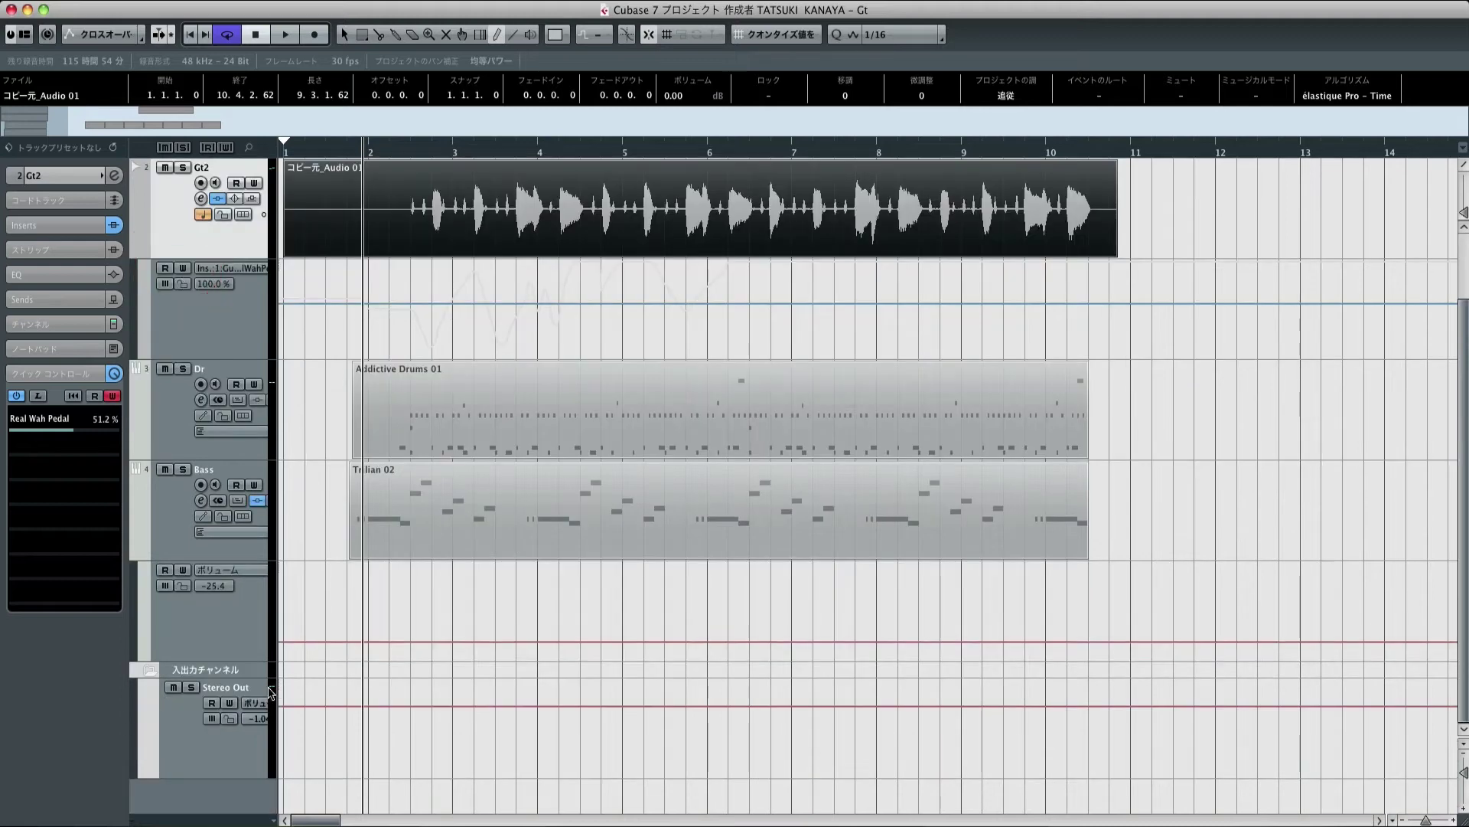
click(175, 751)
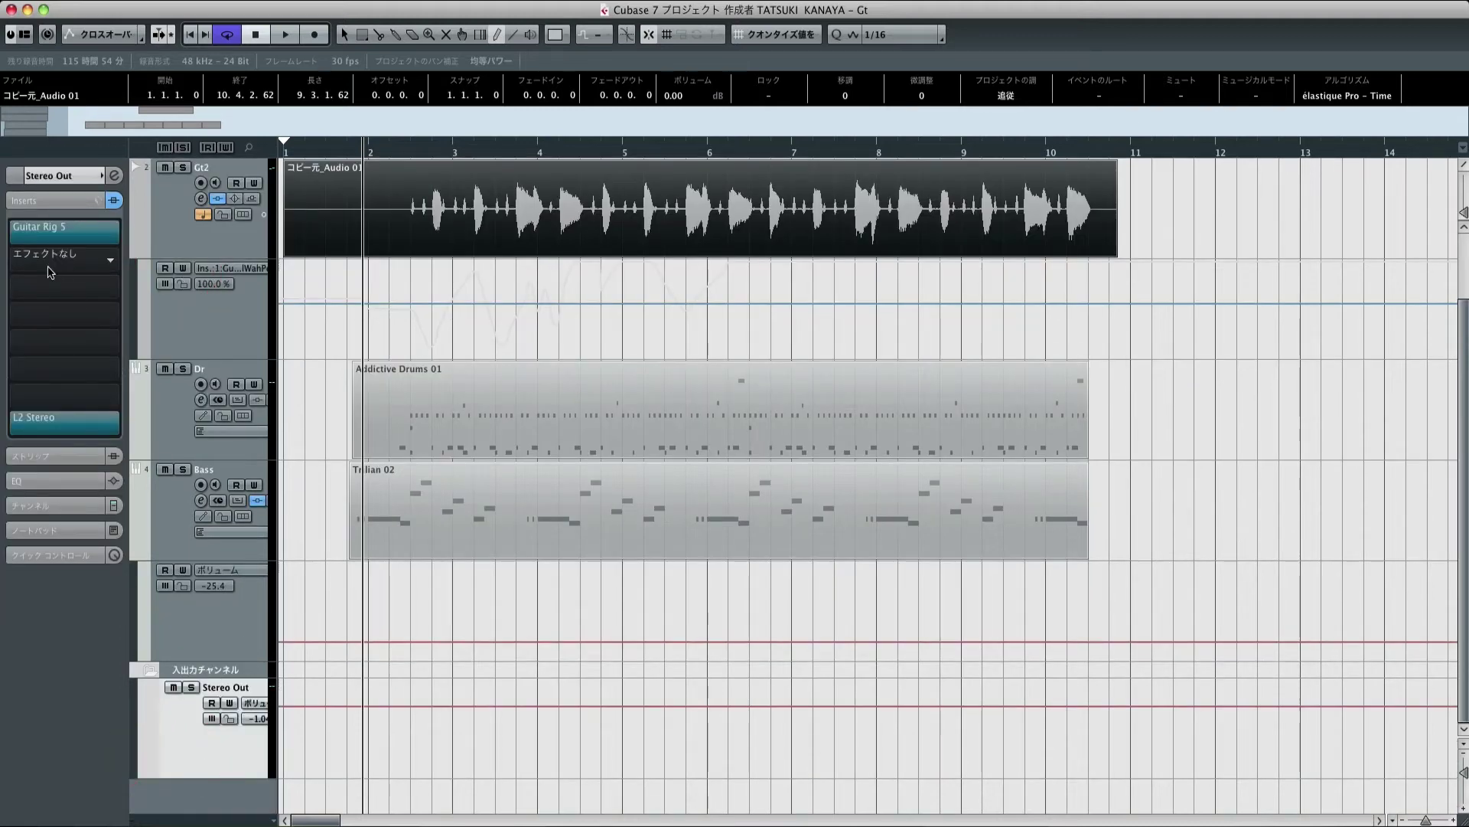
click(61, 244)
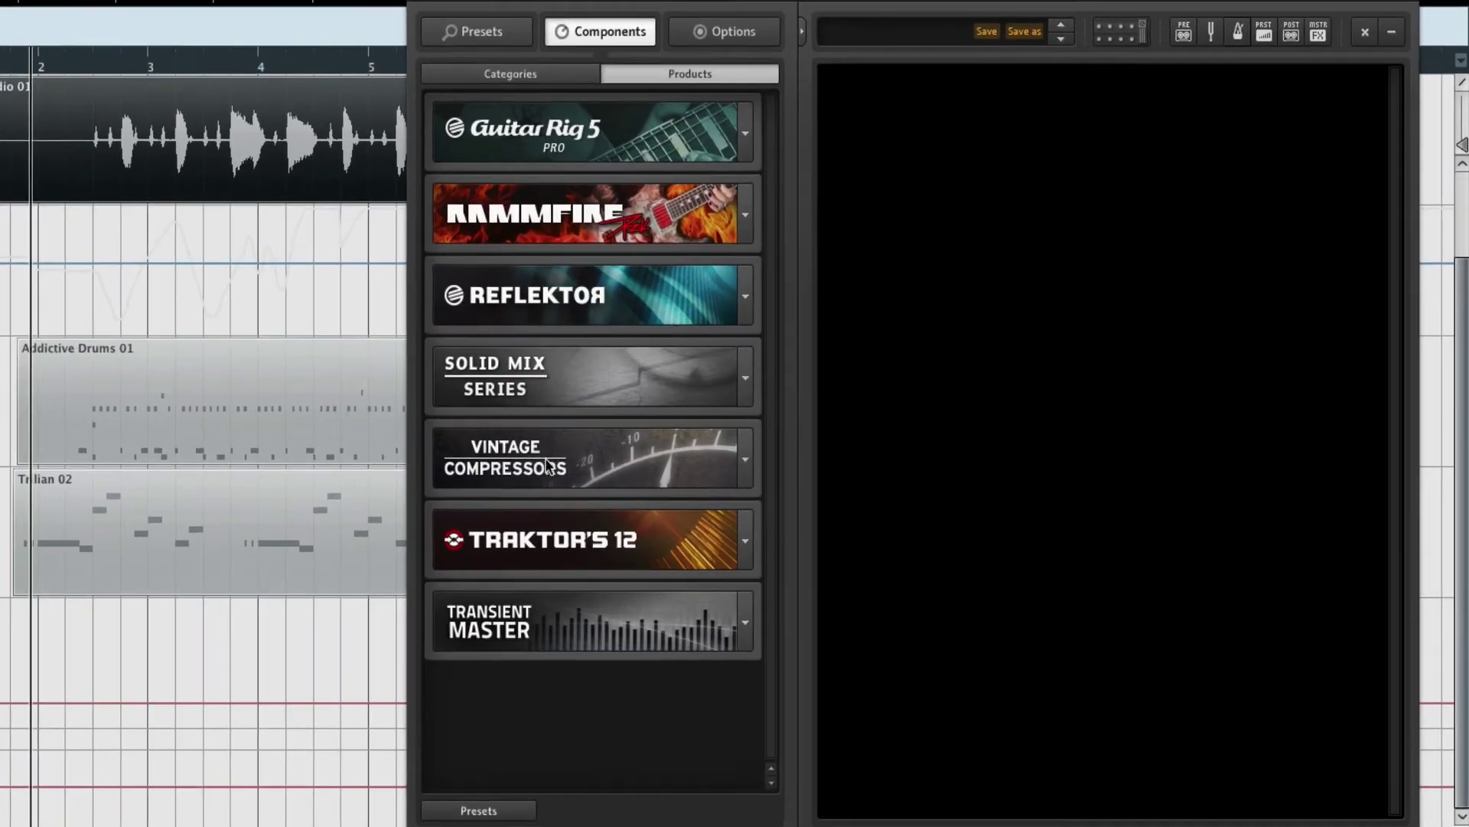
click(739, 536)
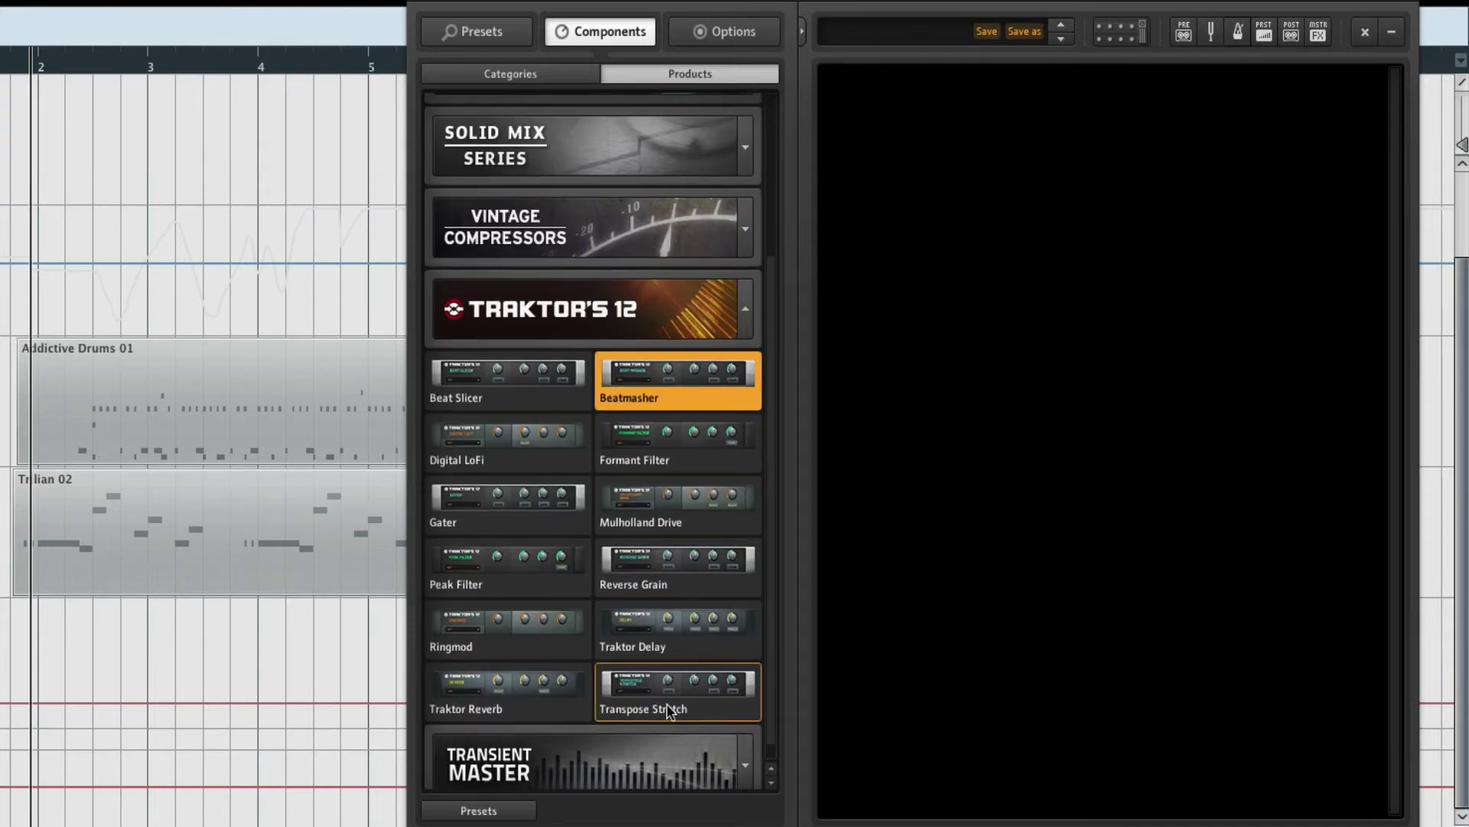
drag(673, 689, 1084, 325)
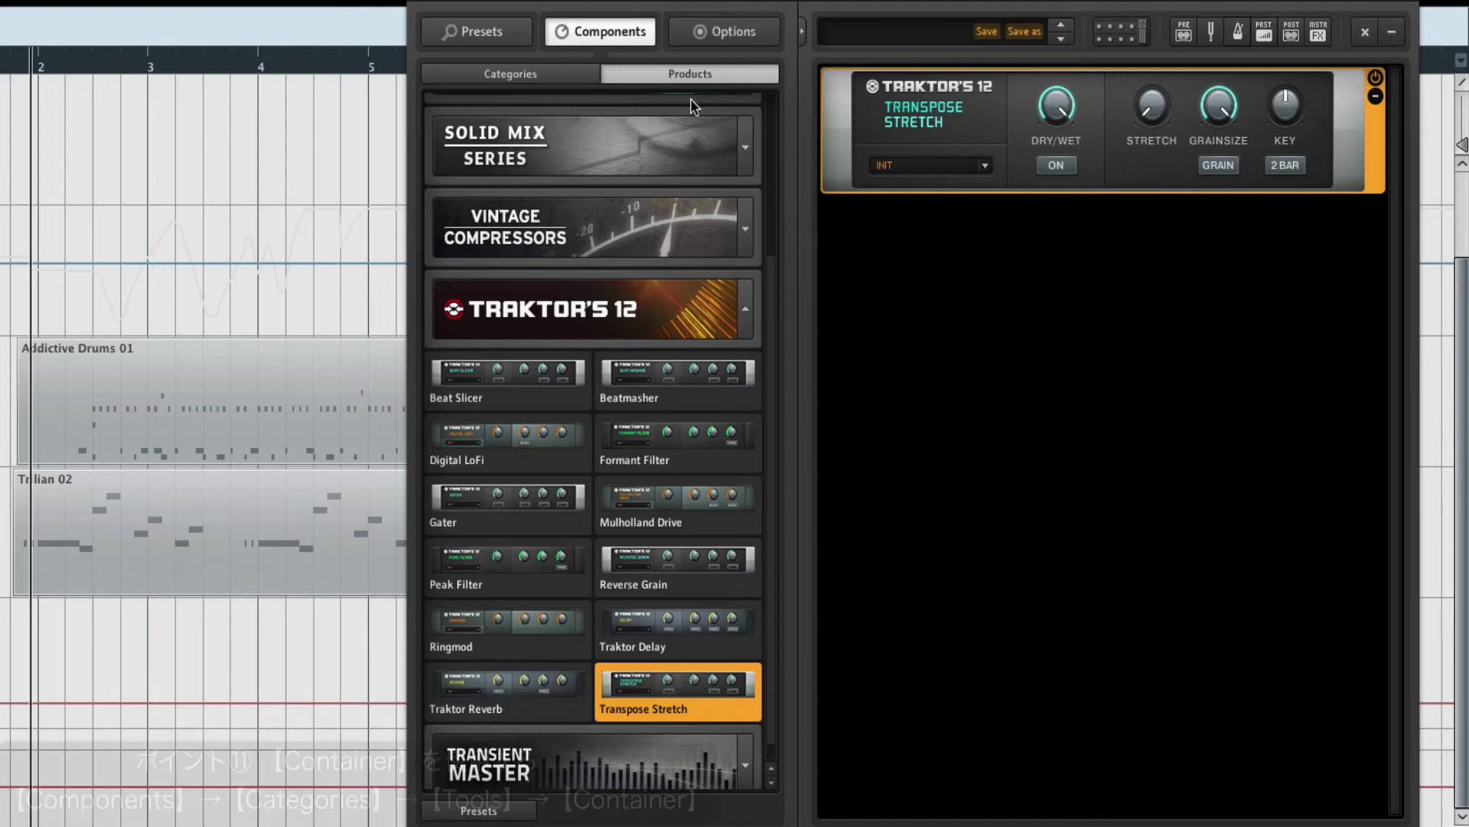
Add a Container from the Tools category below Transpose Stretch in the rack.
click(533, 71)
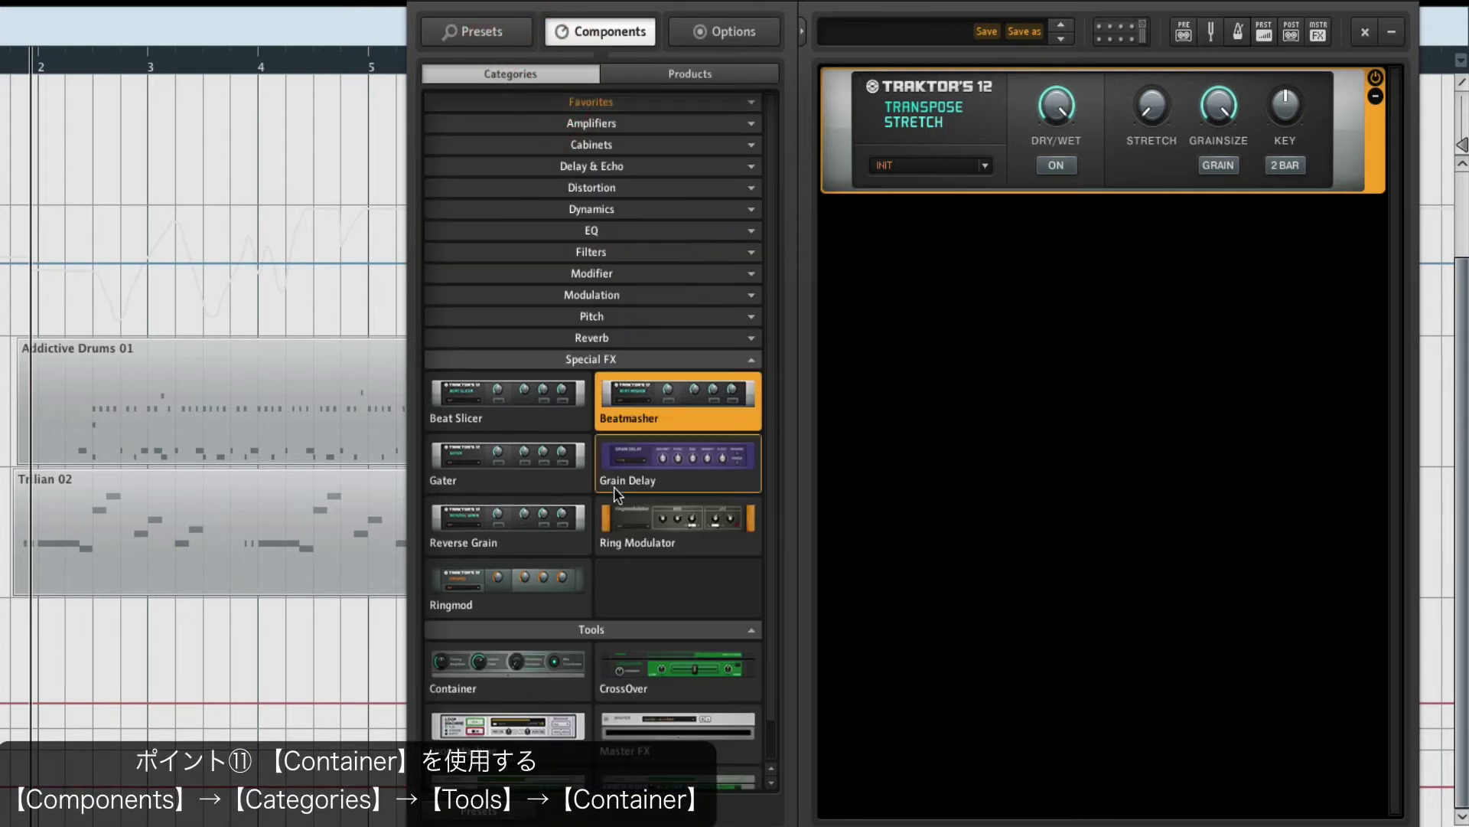
scroll(617, 493, down, 1)
scroll(610, 511, up, 1)
scroll(528, 635, down, 1)
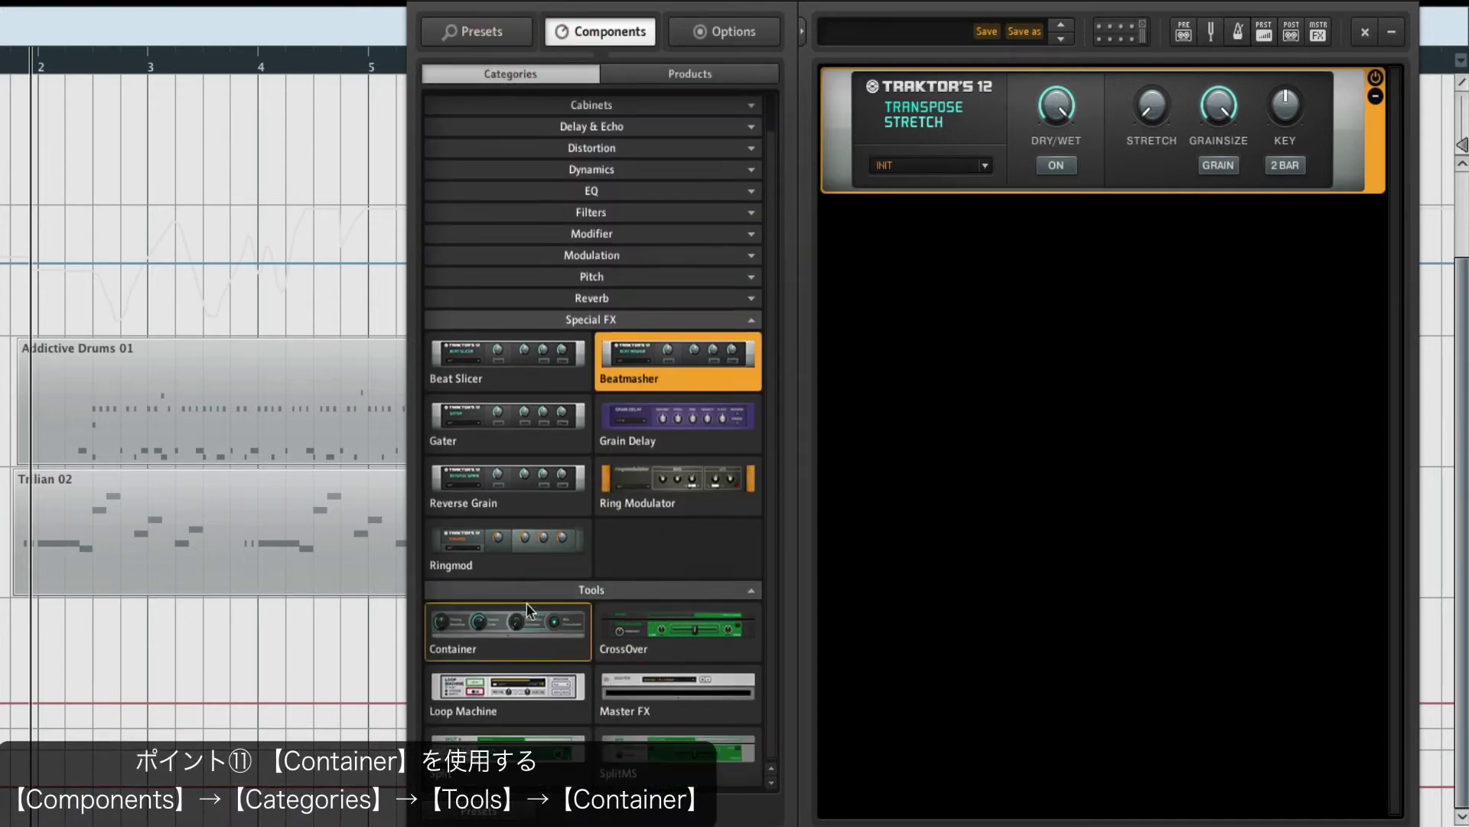
drag(482, 634, 1032, 357)
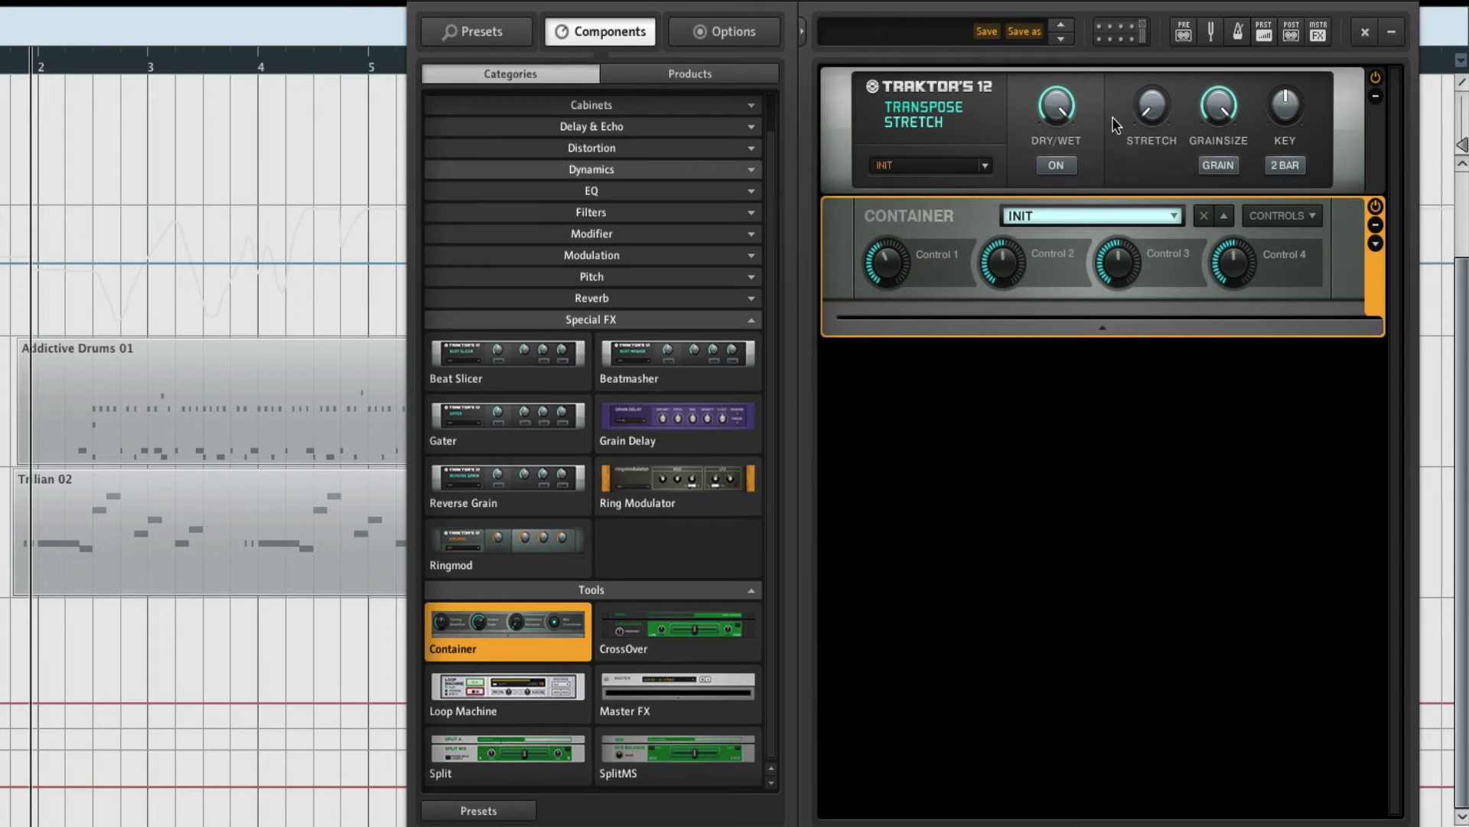
Move Transpose Stretch into the Container and add a Big Fuzz from the Distortion category below it inside the Container.
click(969, 106)
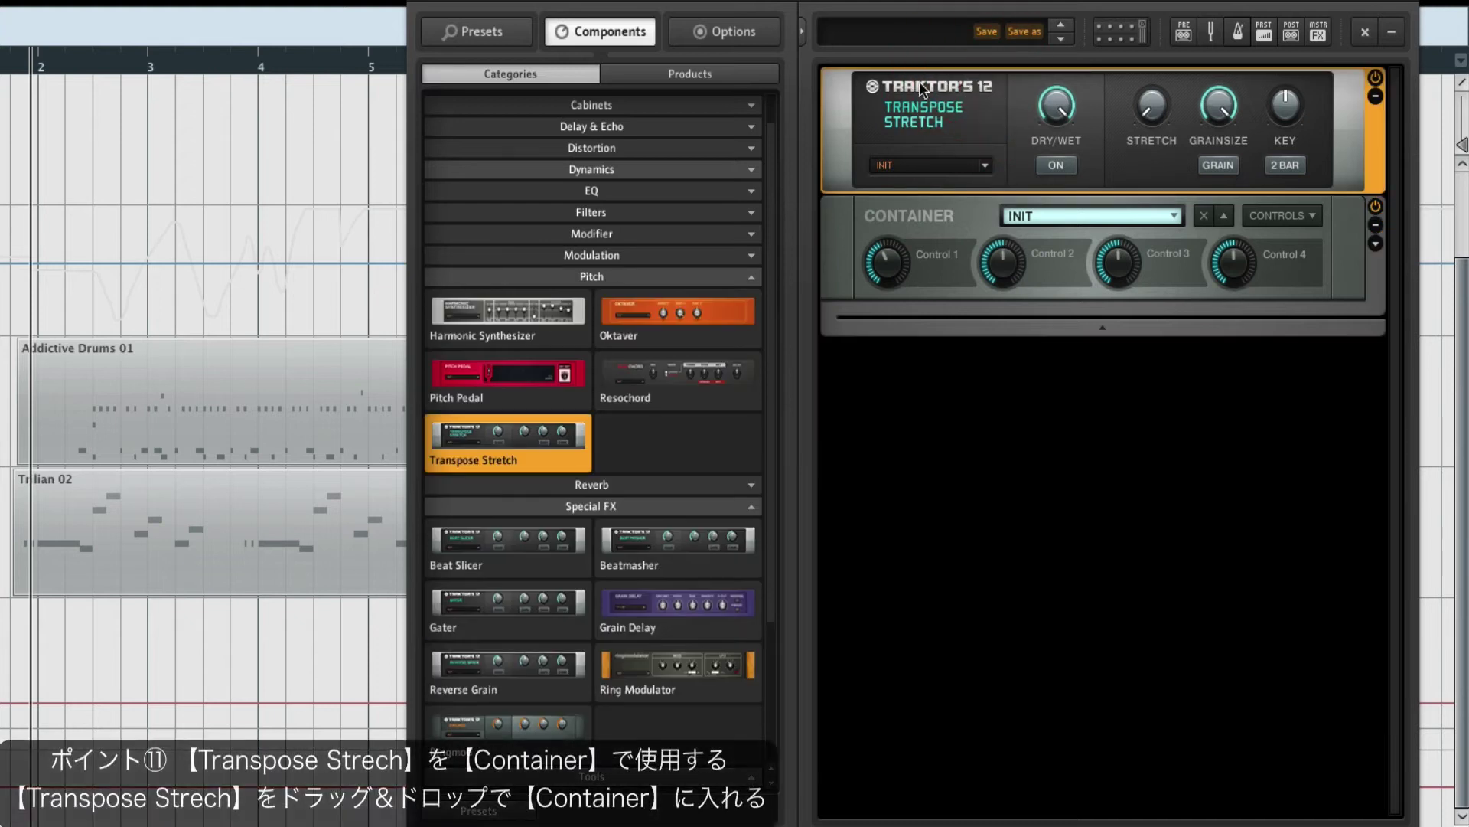
drag(955, 94, 933, 289)
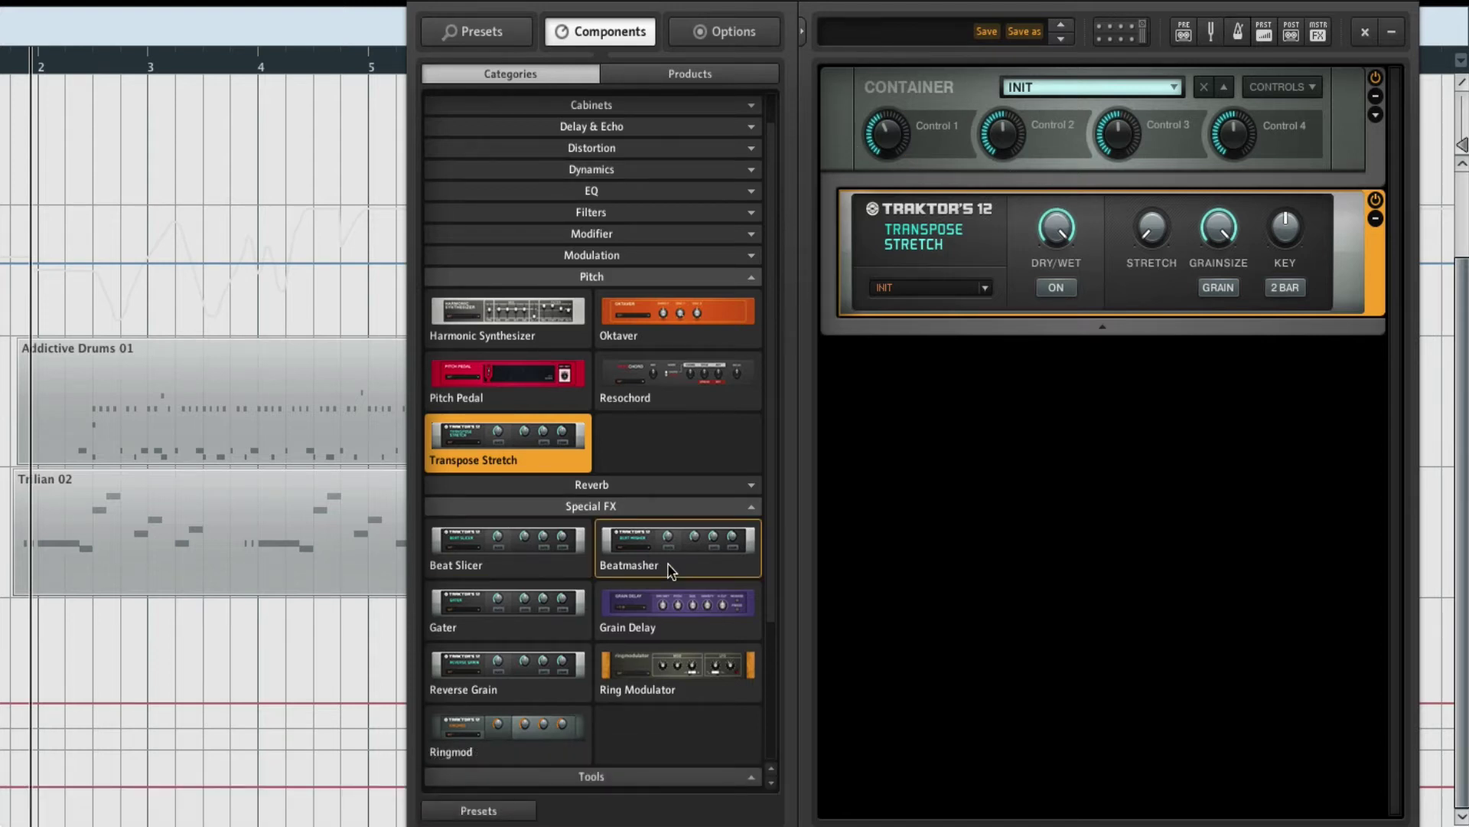
click(607, 144)
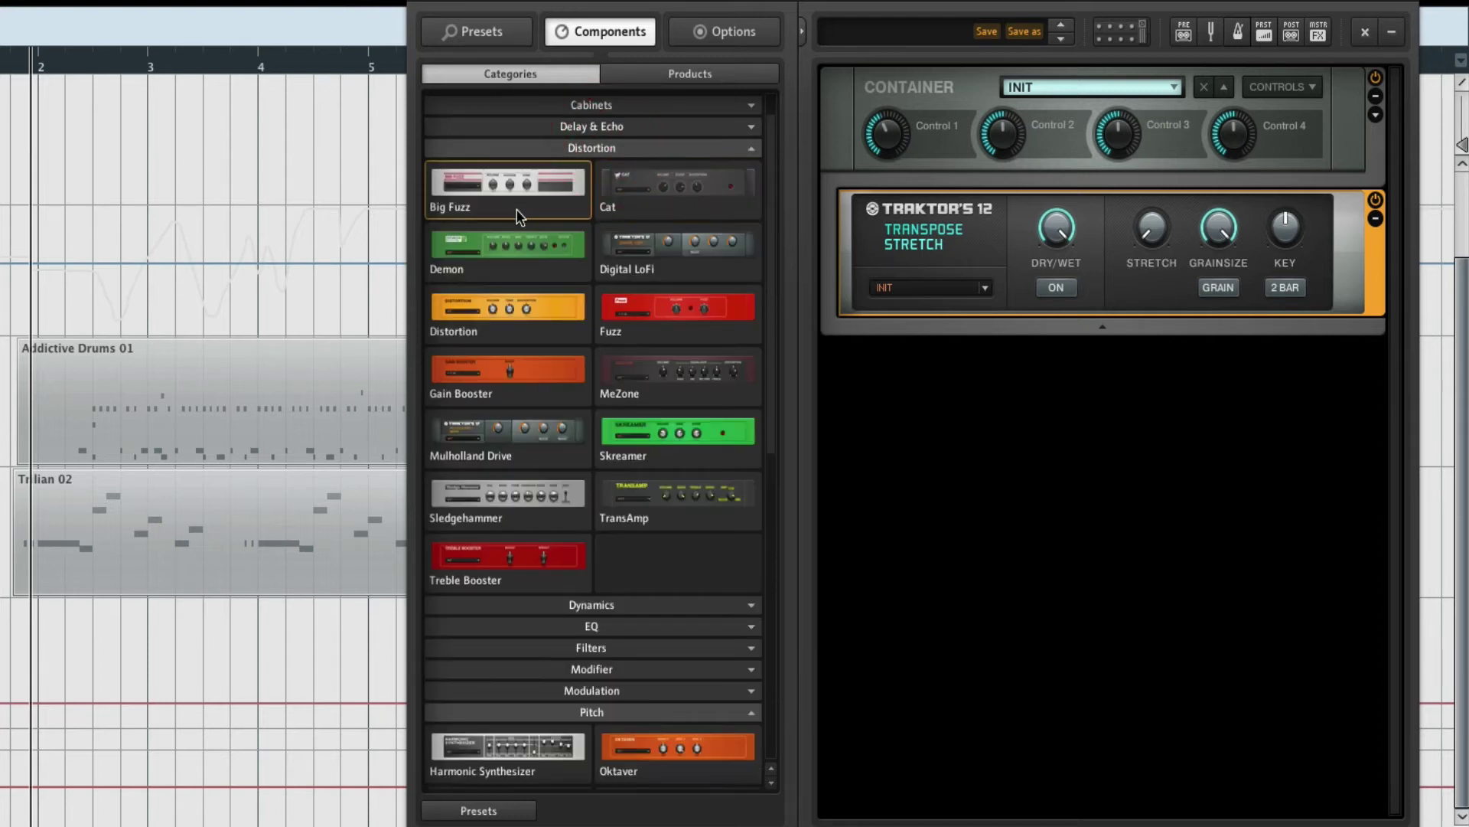
drag(517, 216, 1012, 297)
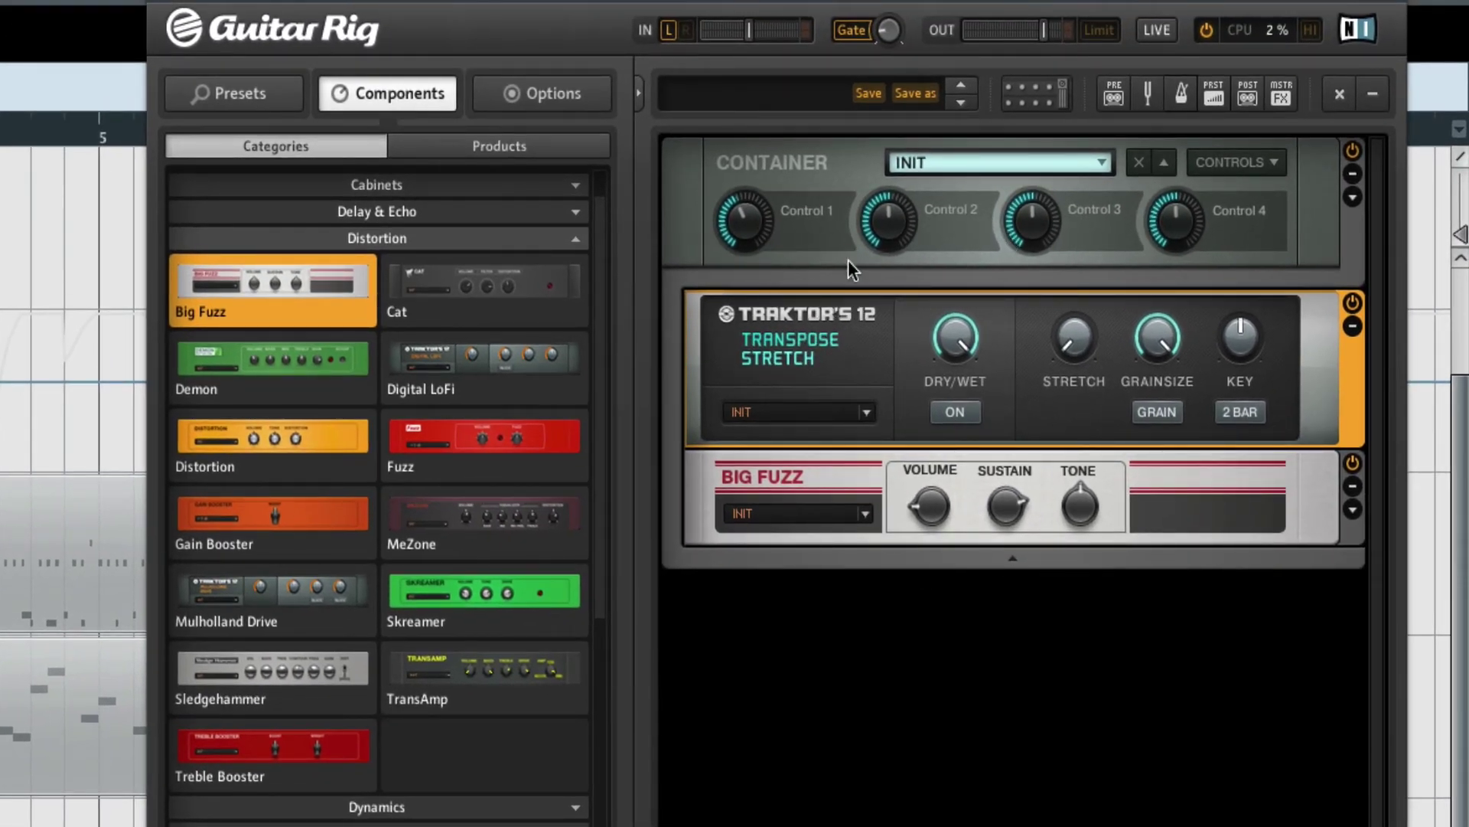
Assign the Container's Control 1 to Transpose Stretch's Dry/Wet and Big Fuzz's Volume, and turn Control 1 to try the link.
drag(811, 194, 954, 334)
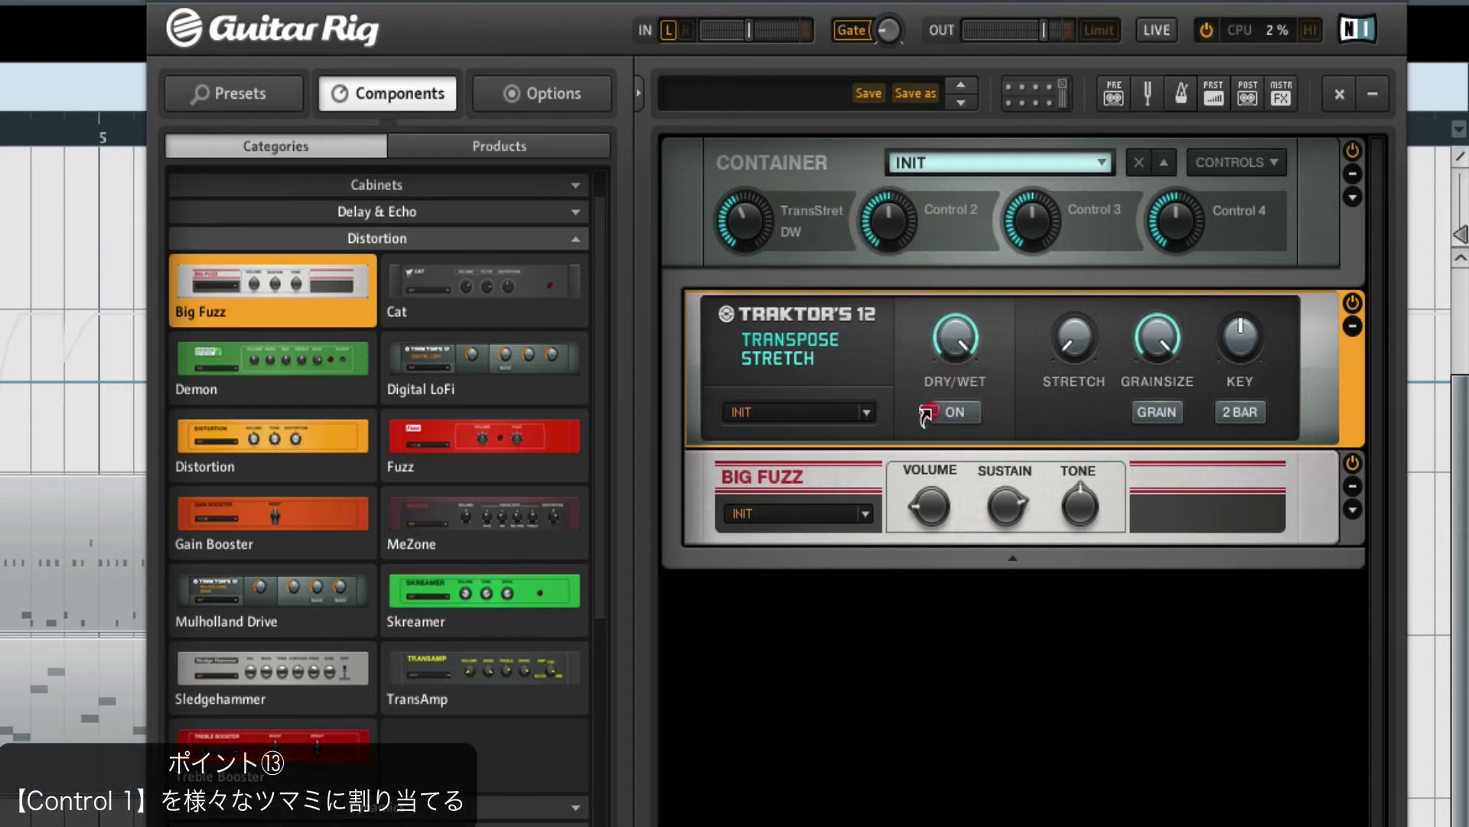
drag(922, 514, 927, 508)
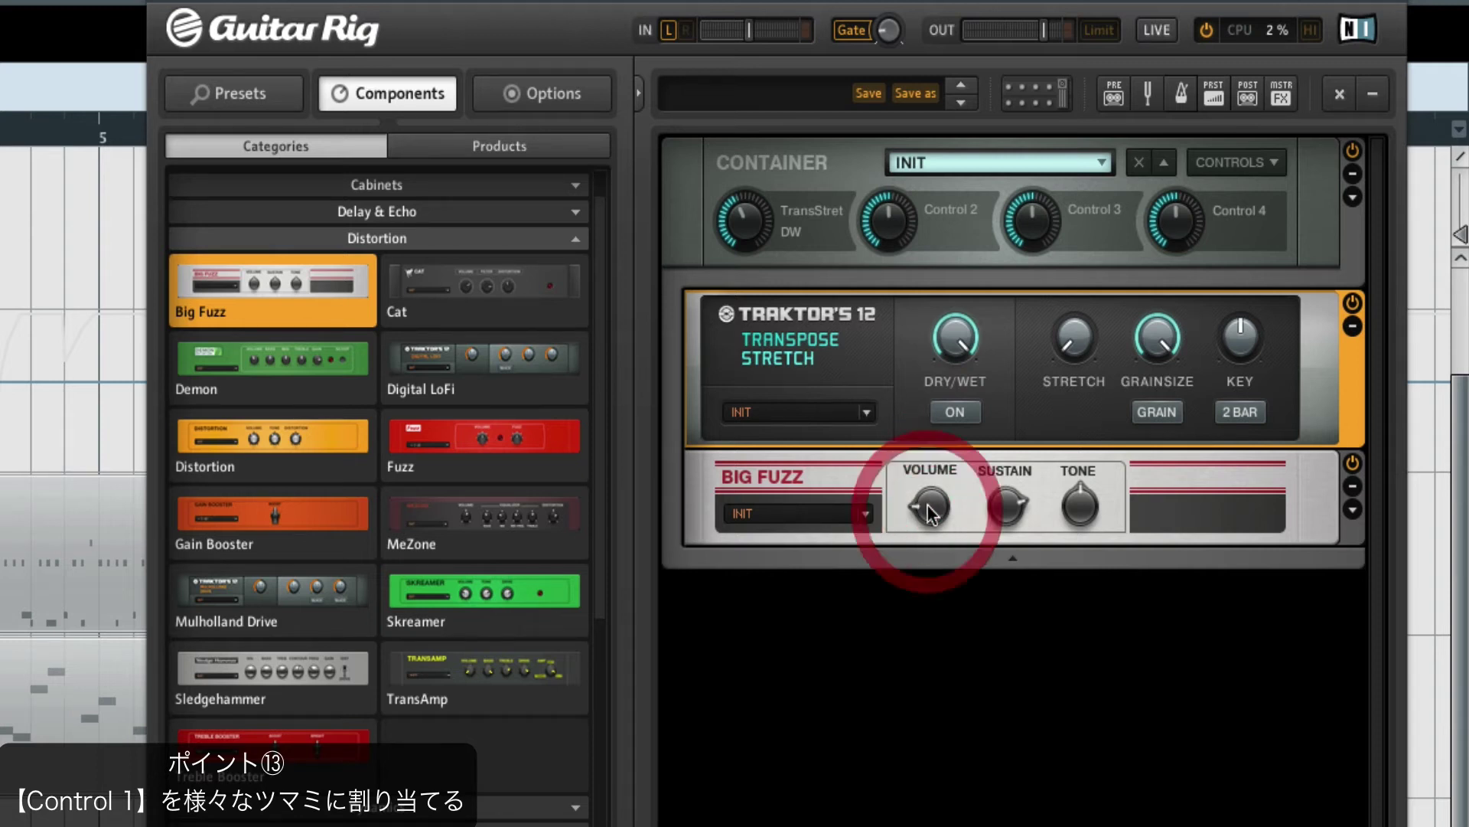
mouse_move(738, 226)
mouse_down()
mouse_move(759, 155)
mouse_move(750, 241)
mouse_up()
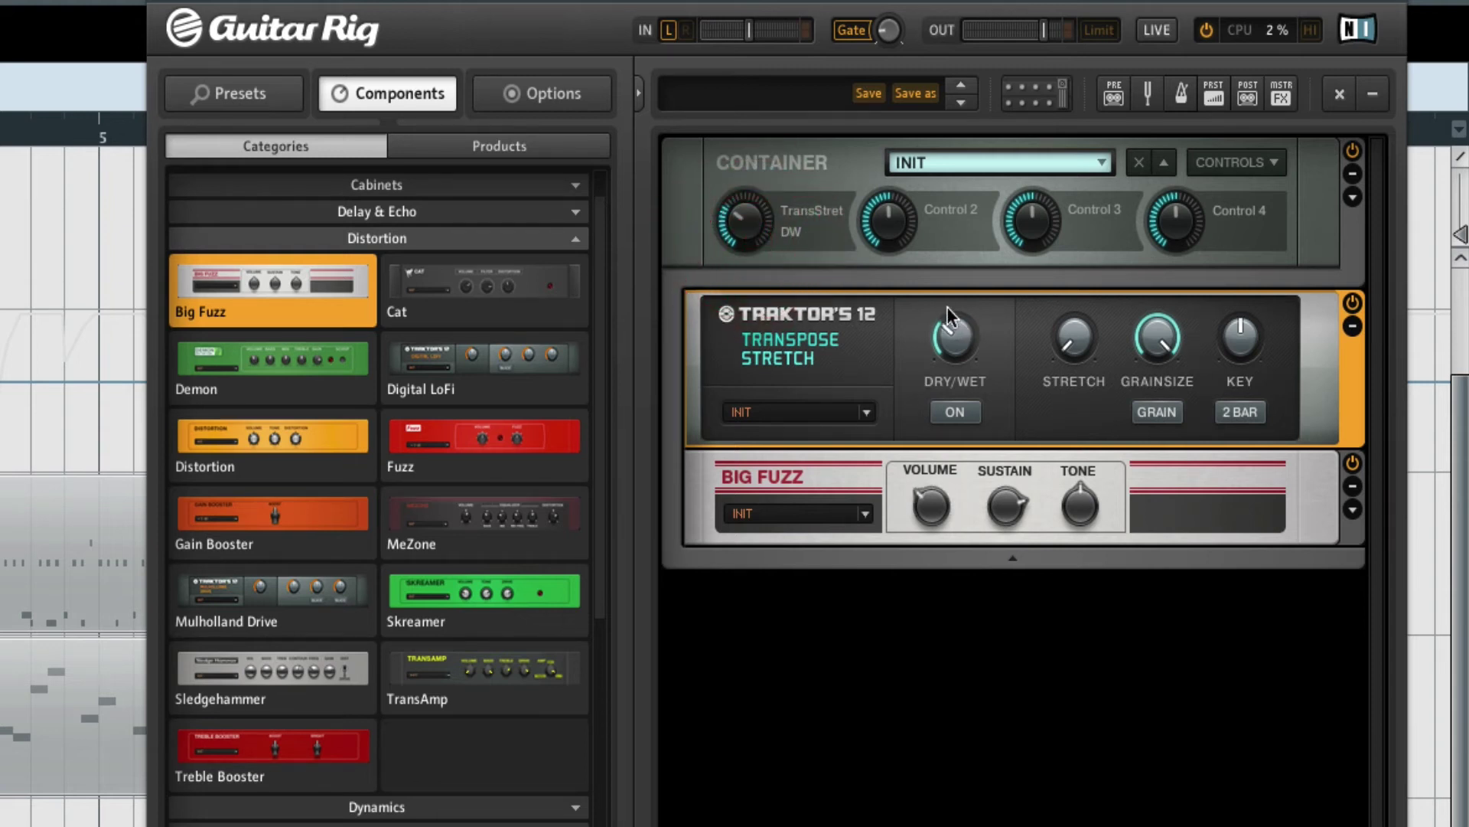
Switch on Transpose Stretch and its Grain option, adjust Grainsize, and try turning Control 1 down during playback.
click(966, 410)
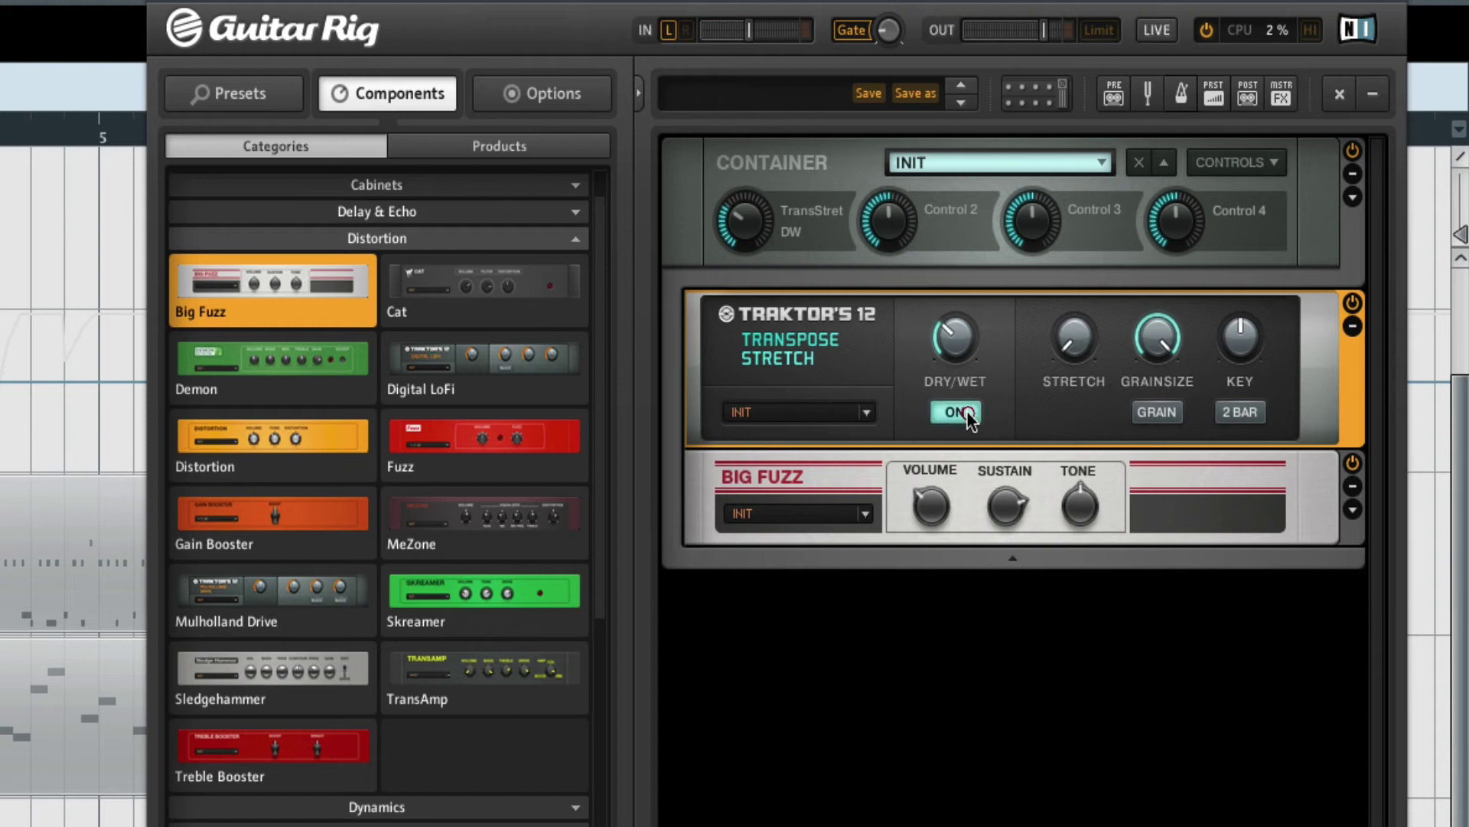
click(1156, 410)
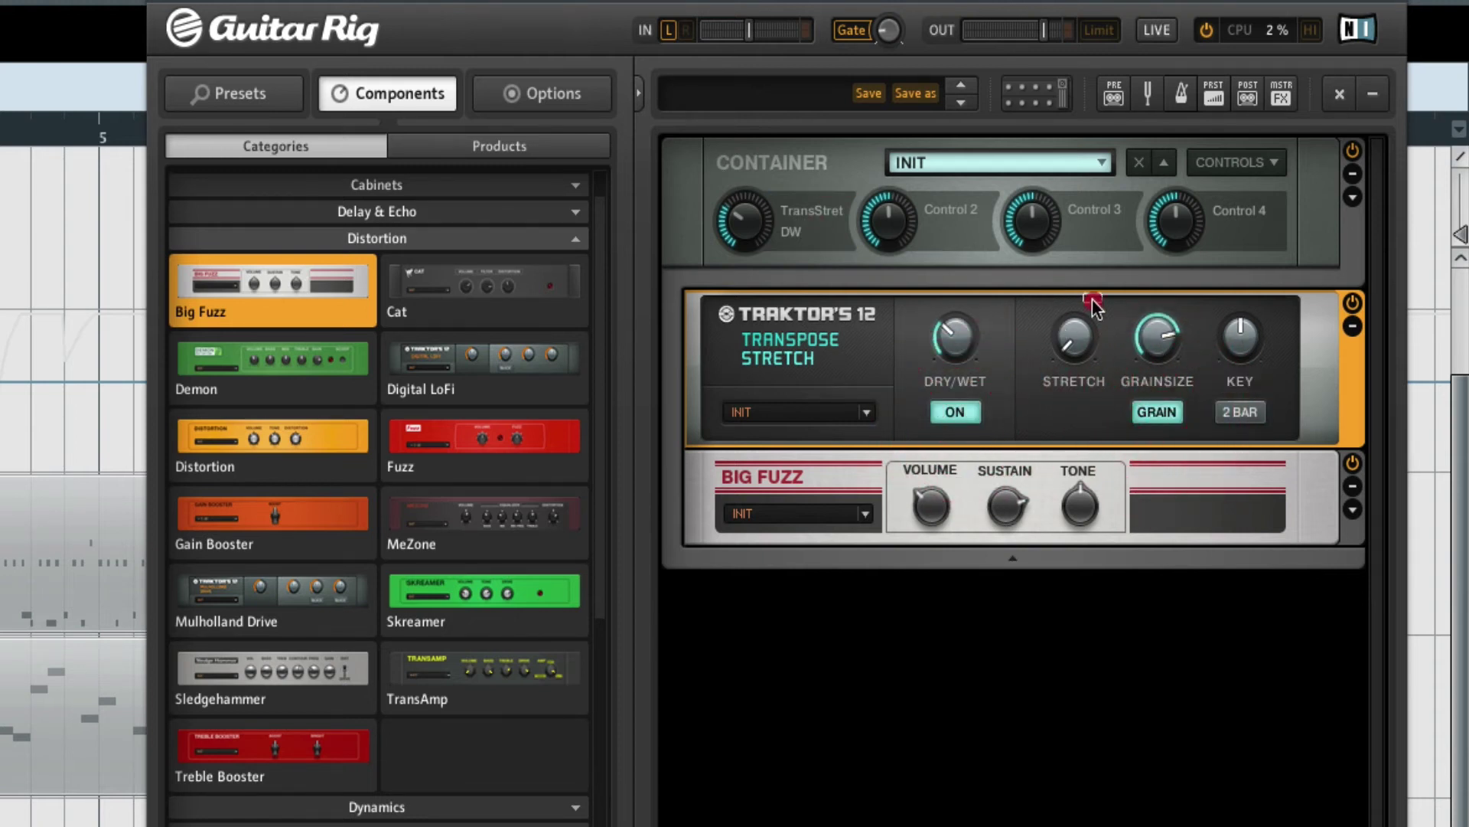
drag(1150, 335, 938, 214)
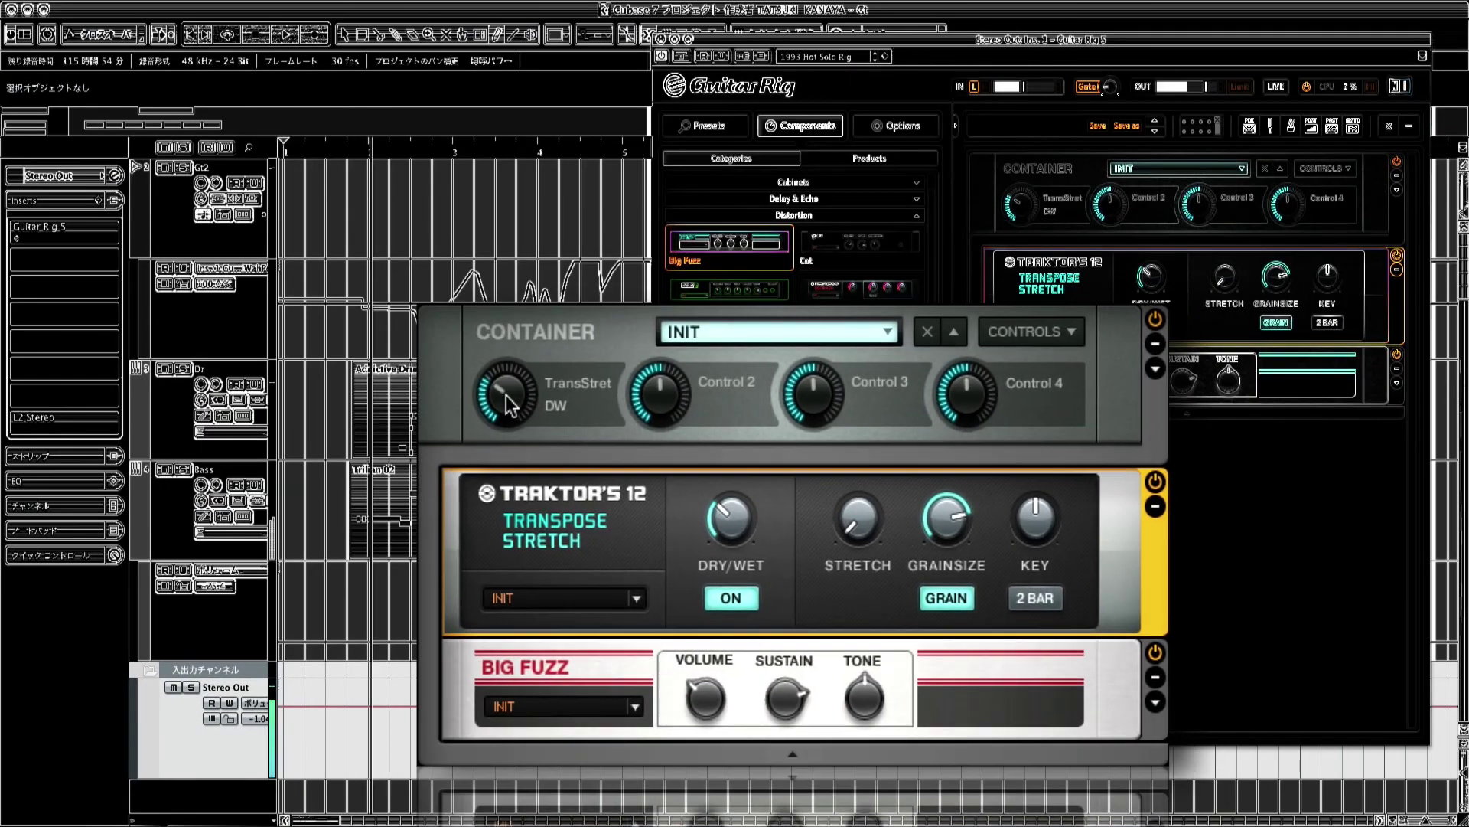
drag(506, 395, 488, 444)
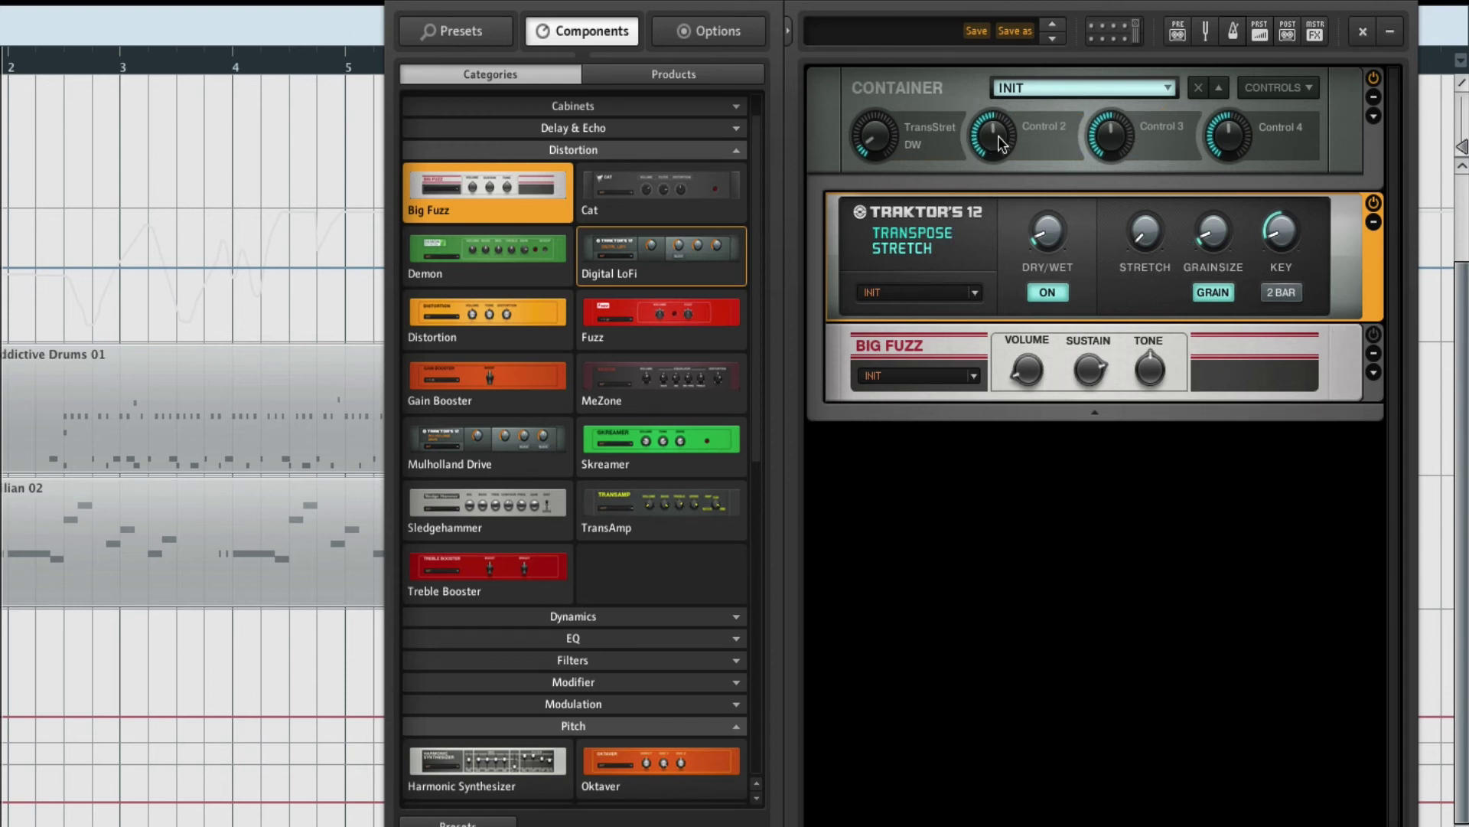
Add three more rows of controls to the Container, up to Control 16, and place a second Container below it.
click(1031, 138)
click(1174, 136)
click(1278, 136)
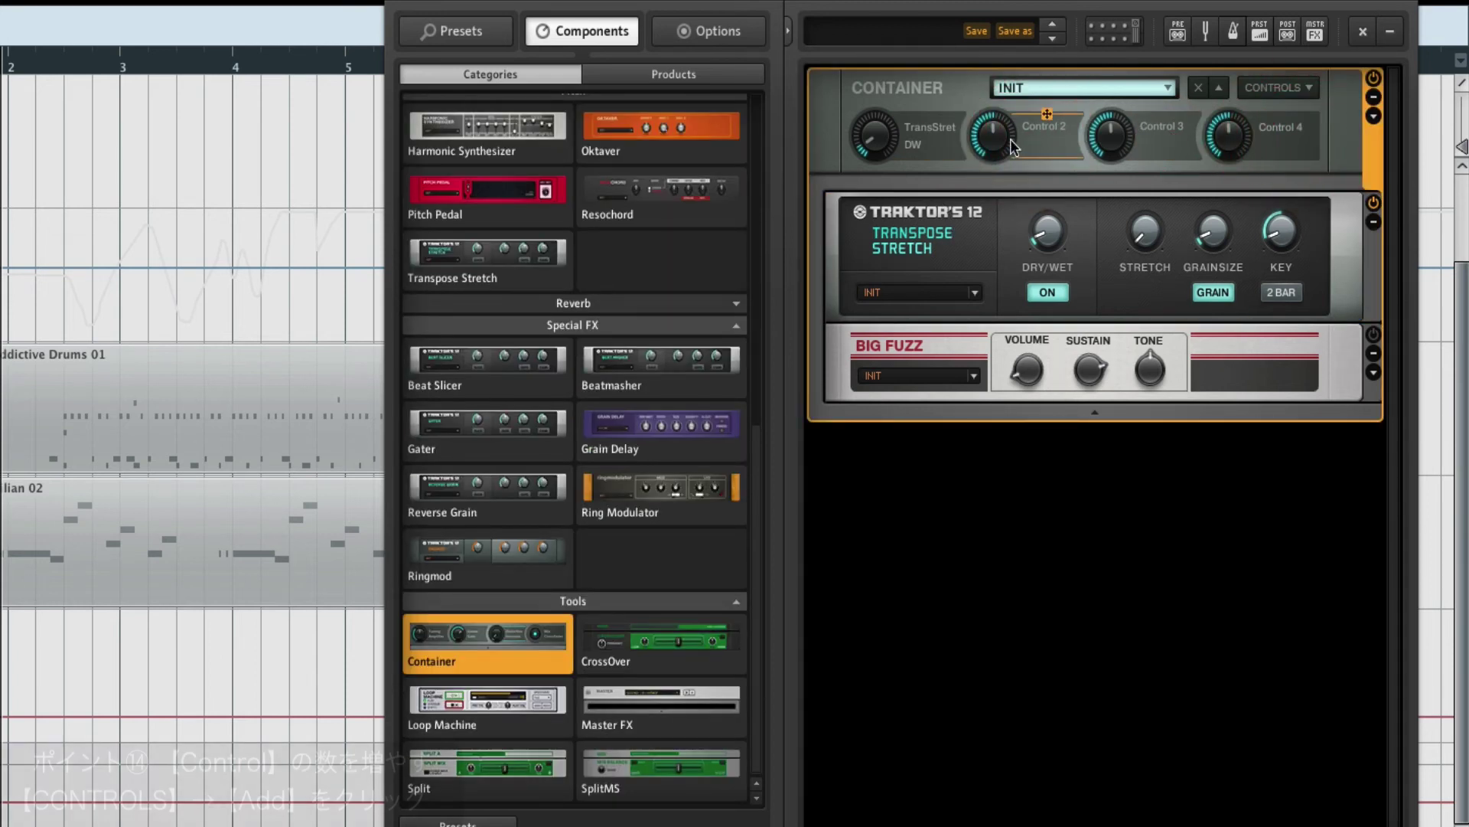
click(1332, 117)
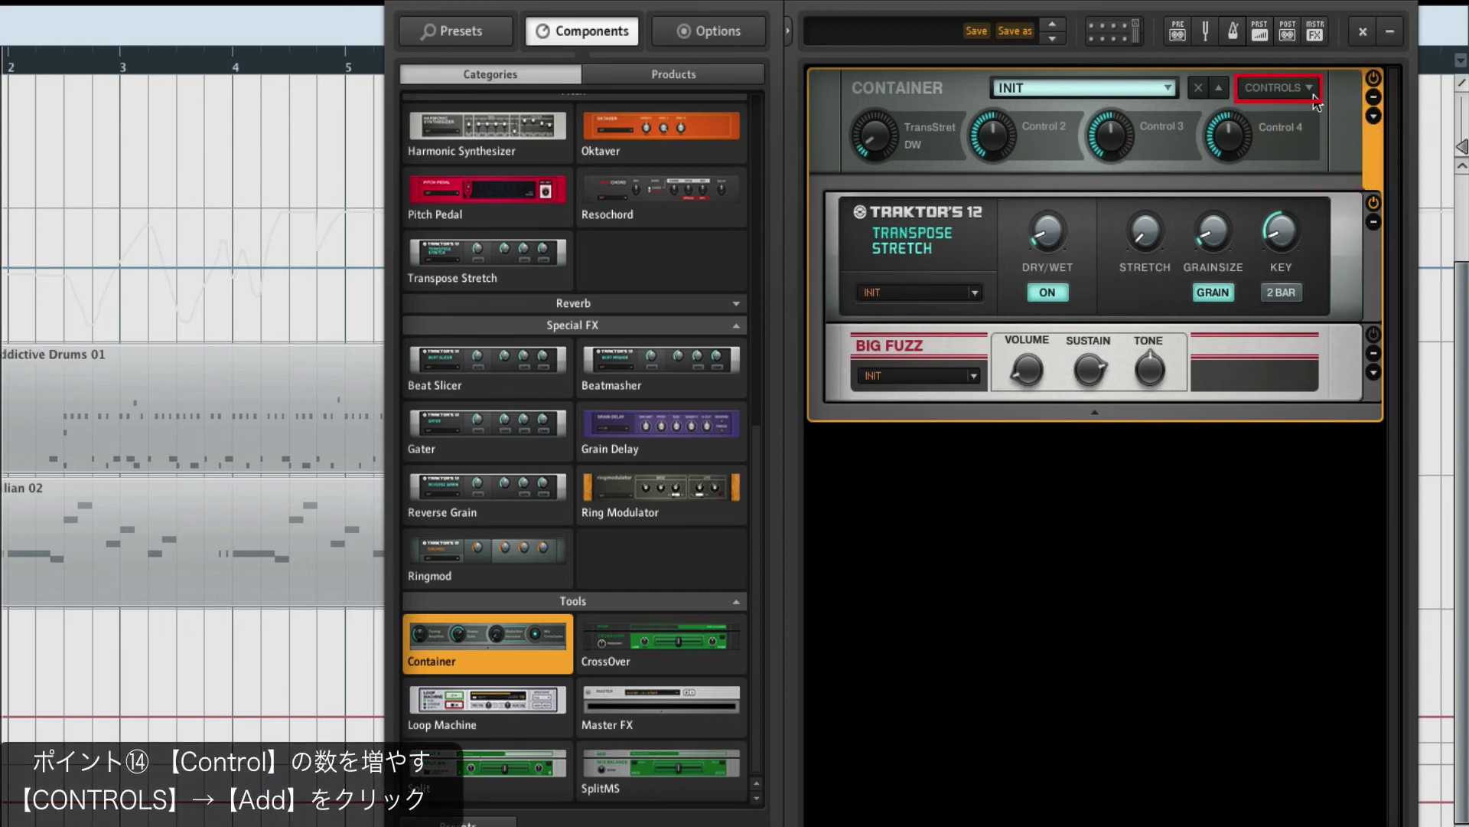
click(1275, 91)
click(1265, 112)
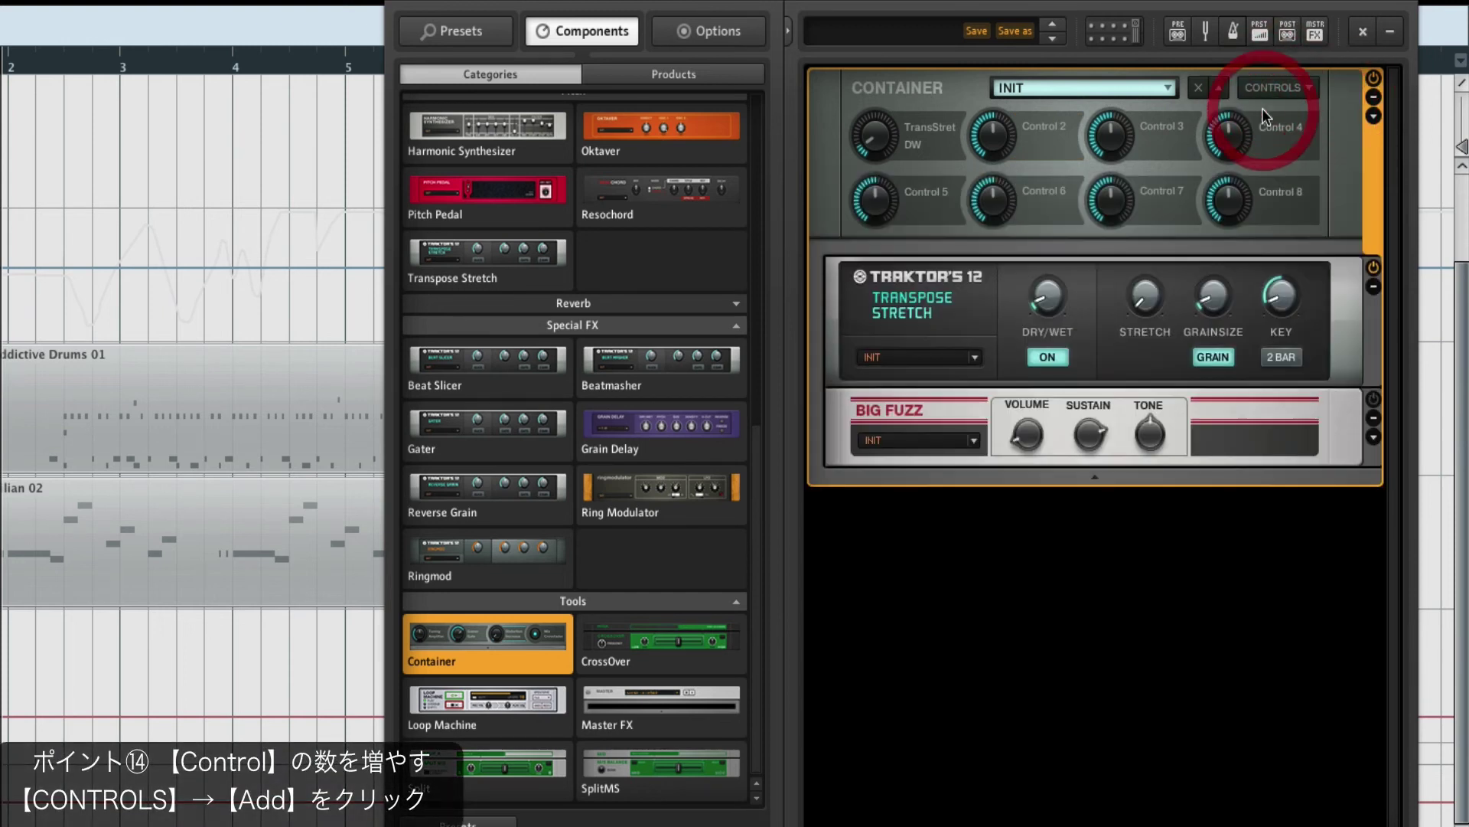
click(1280, 89)
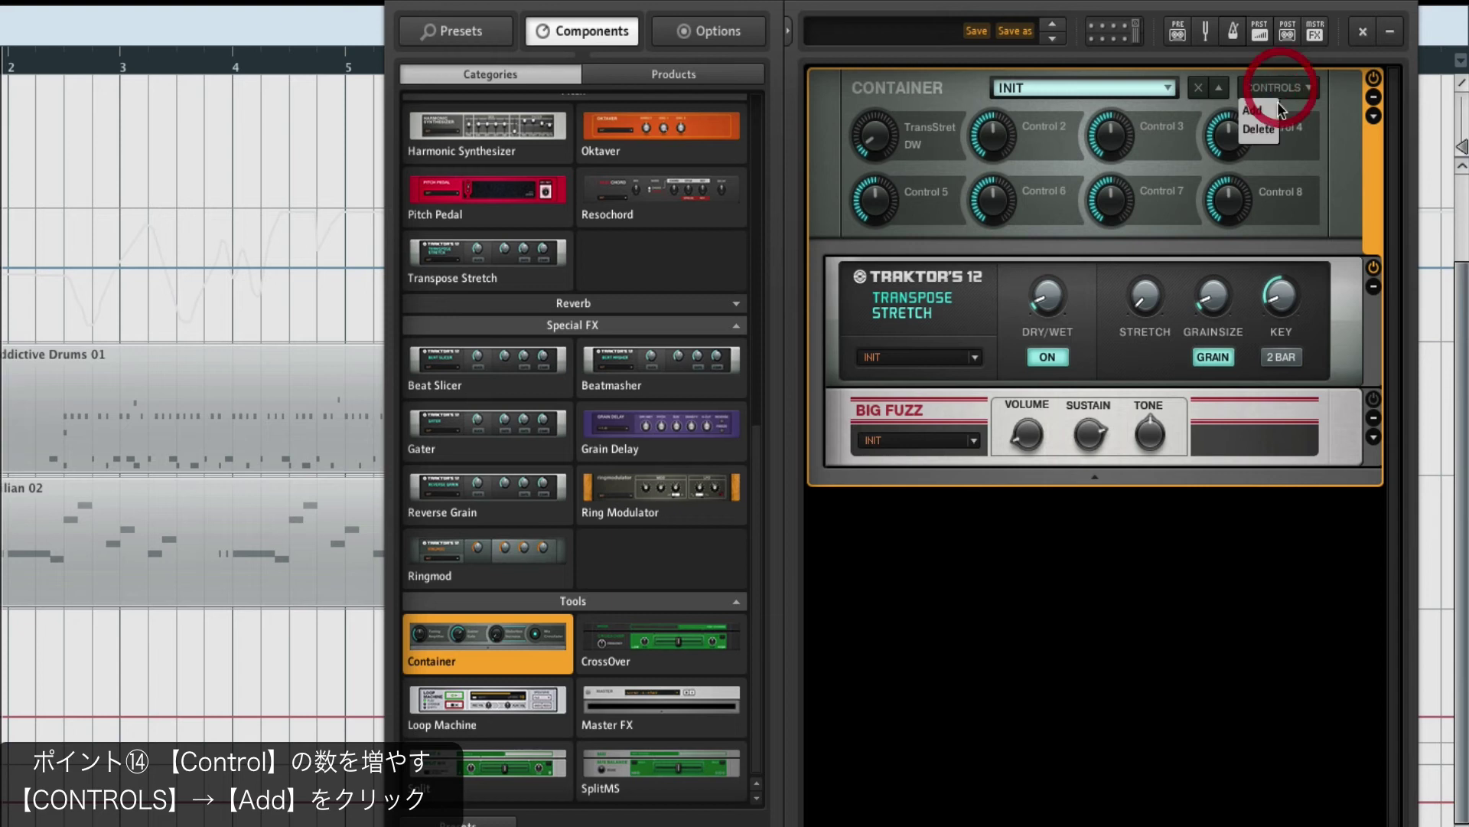
click(1266, 112)
click(1291, 91)
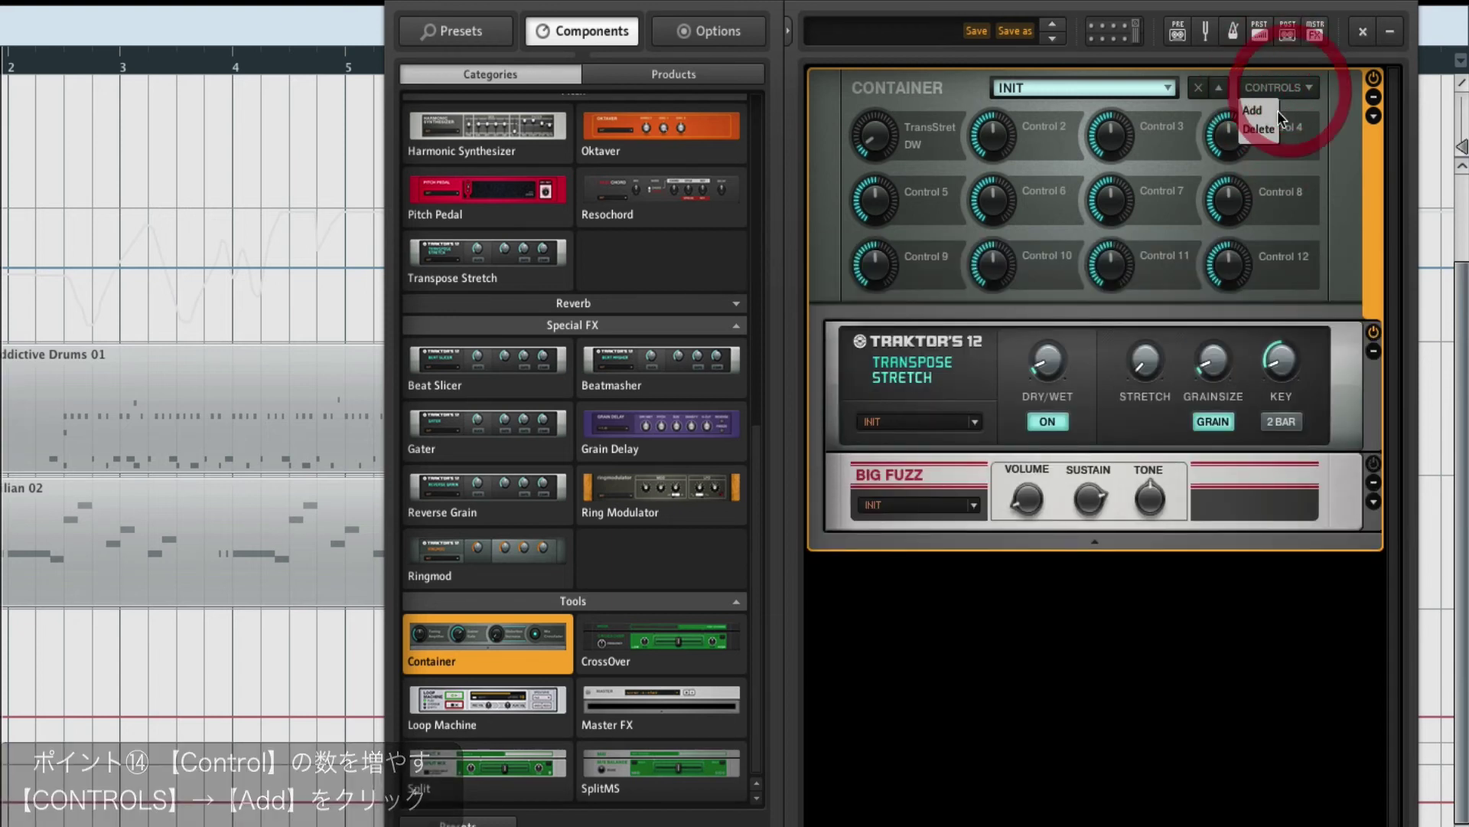
click(1267, 112)
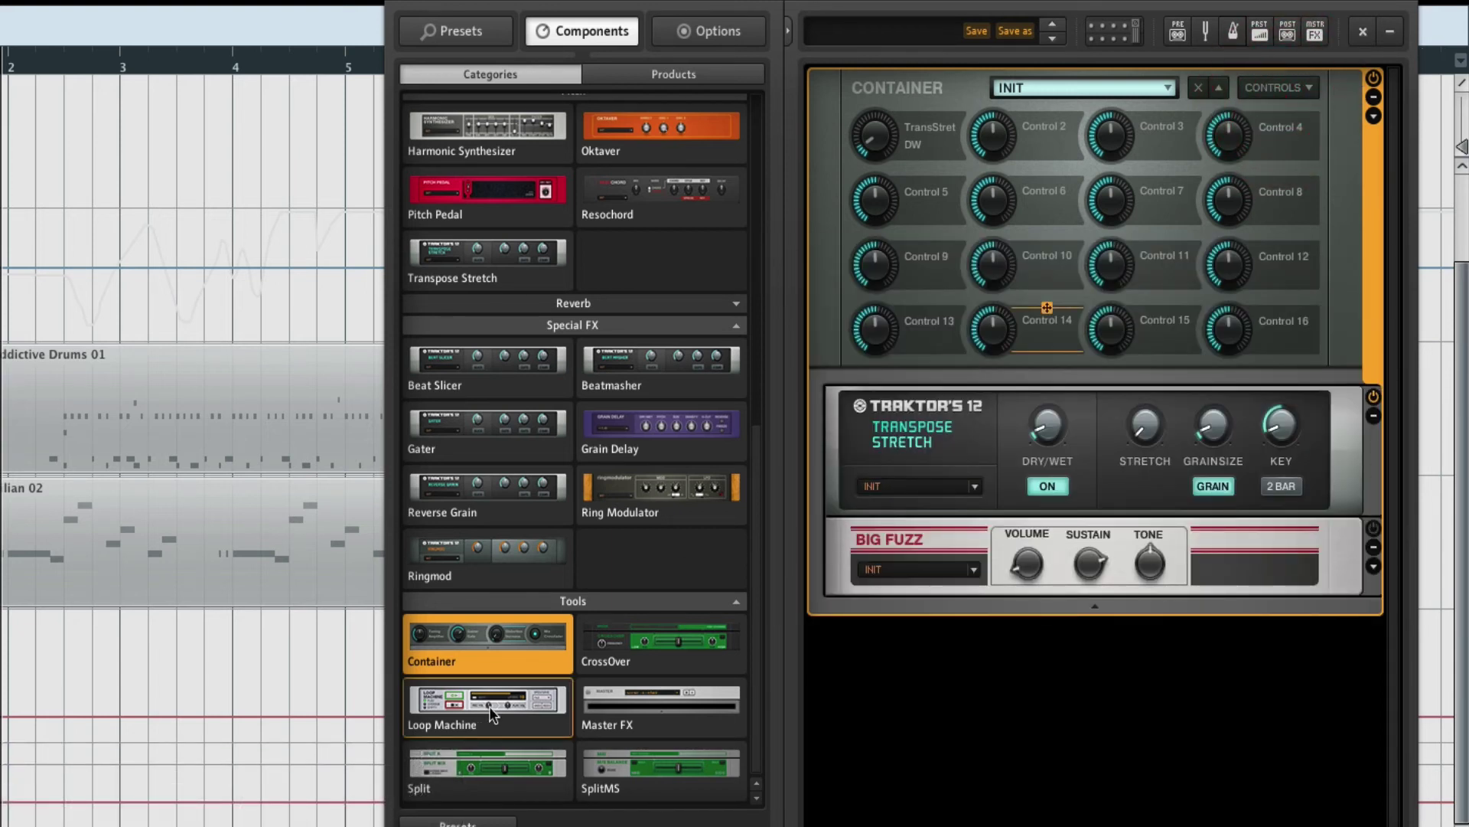
drag(487, 643, 992, 675)
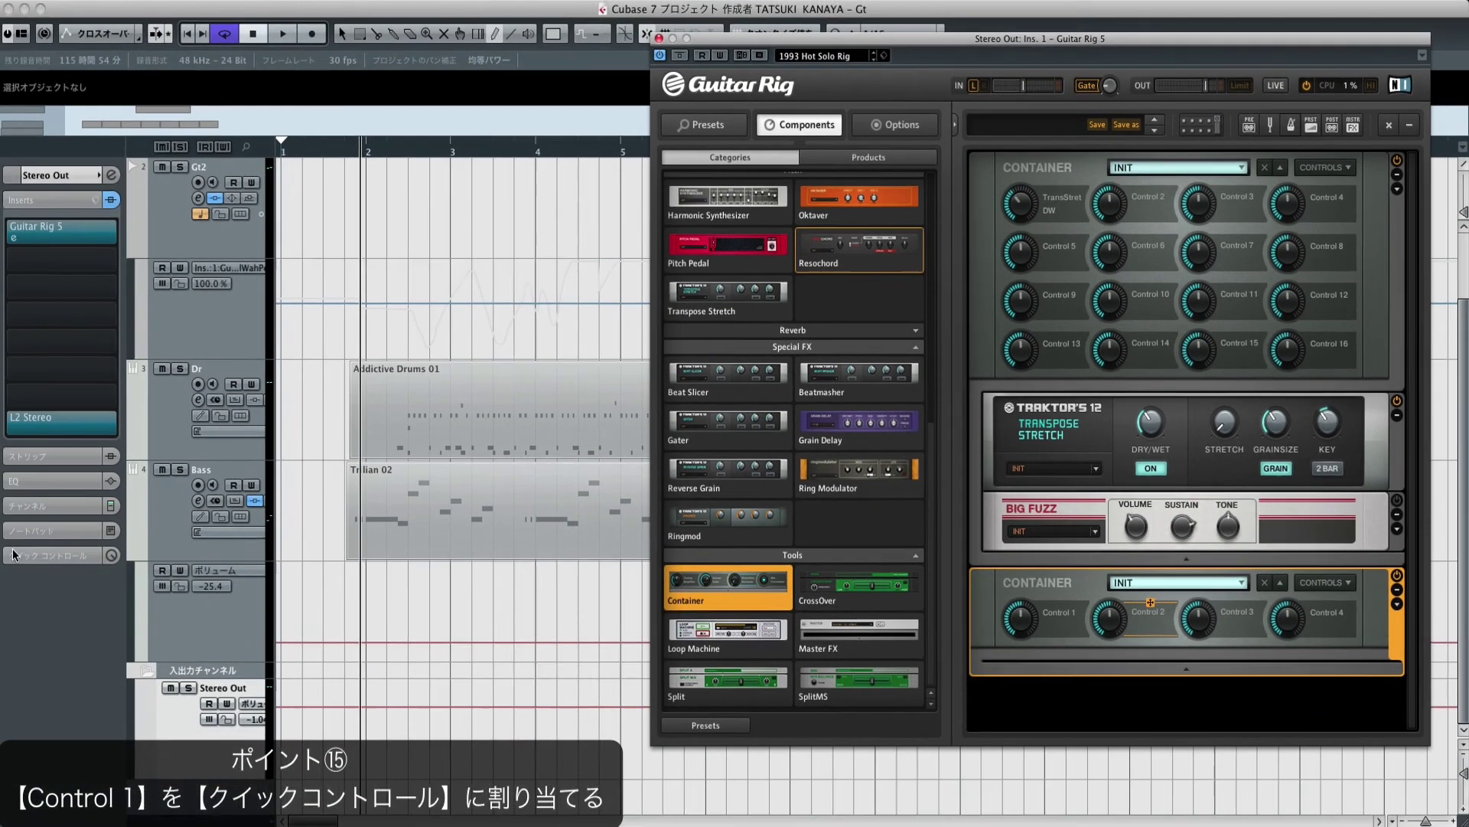
Use Learn to assign the first Container's Control 1 to Stereo Out's first quick control slot.
click(13, 554)
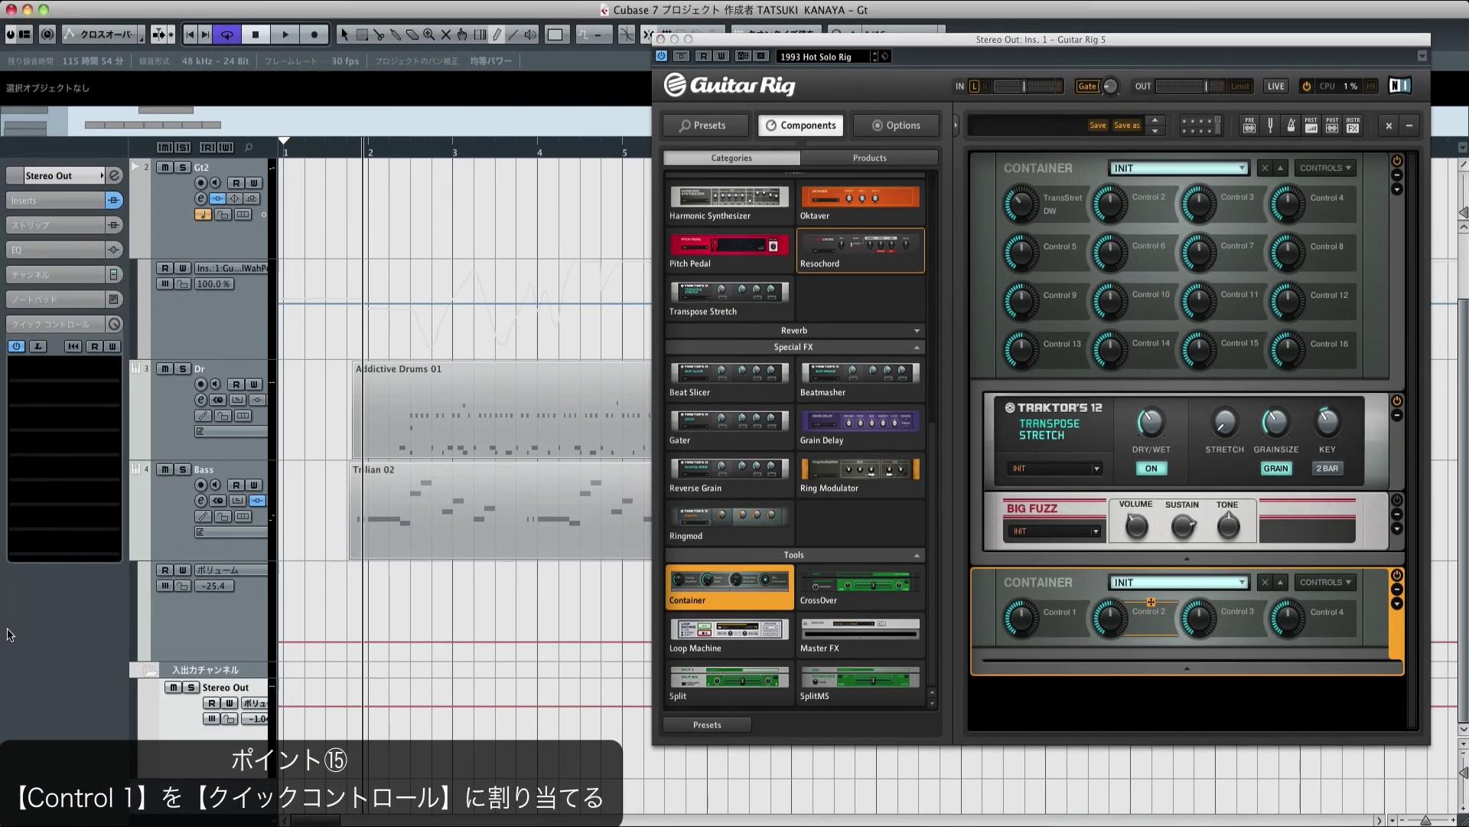
click(38, 346)
drag(1041, 207, 1041, 205)
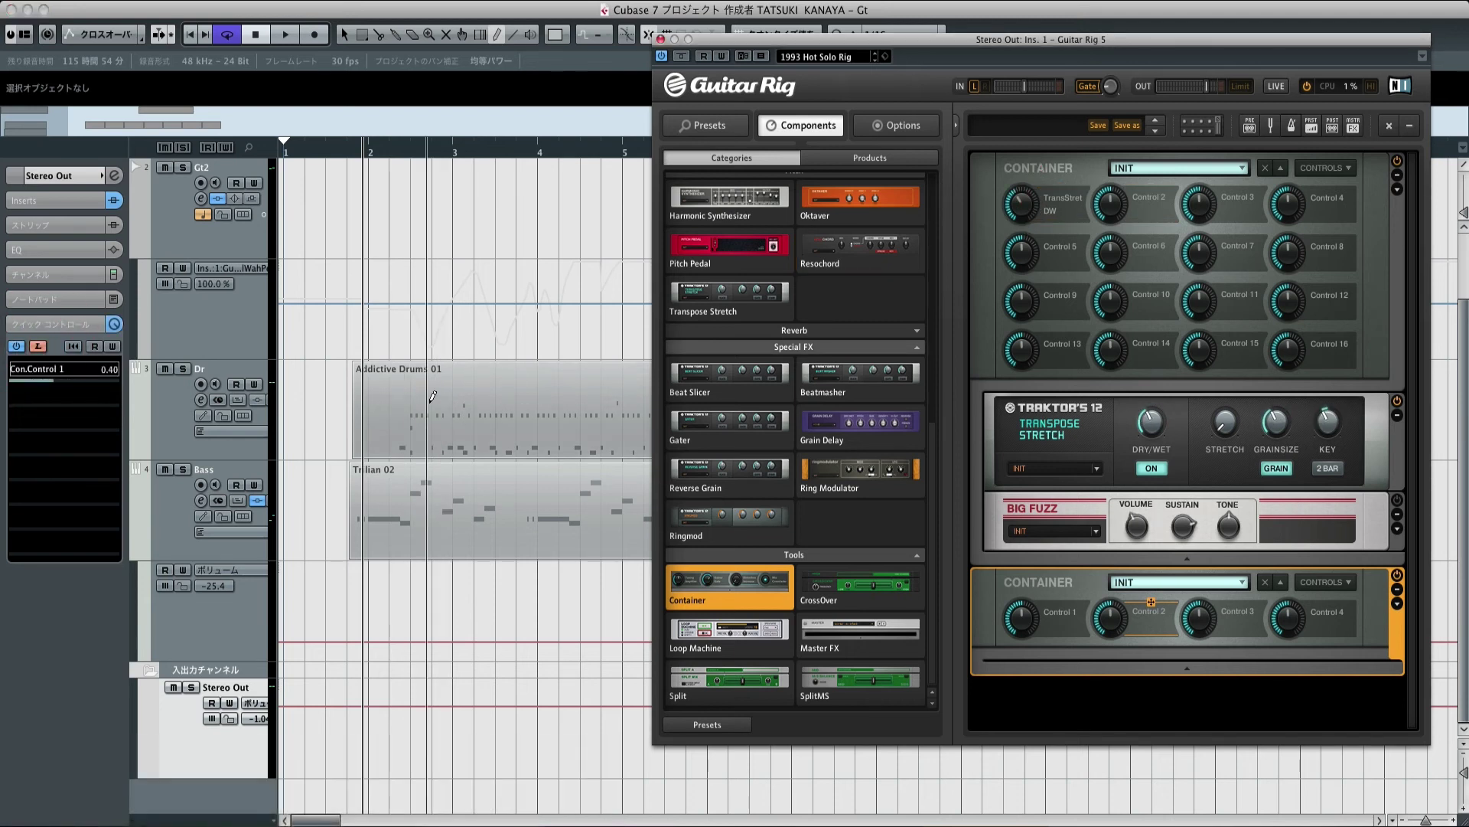